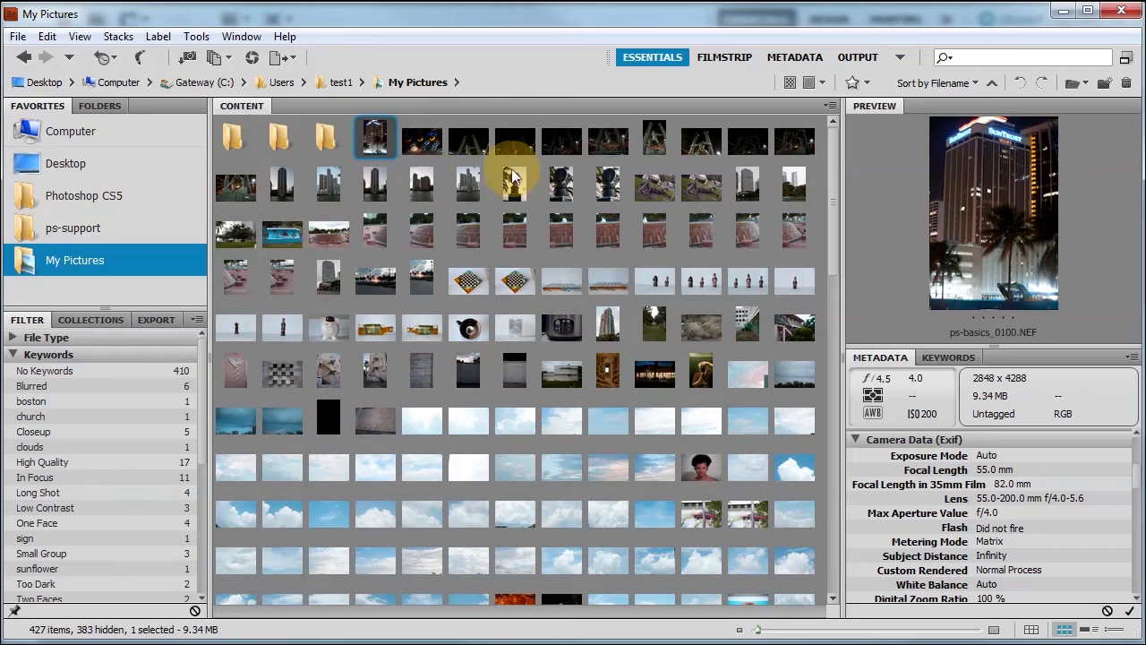
Enlarge the photo thumbnails in steps until six fit across each row with readable file names
left_click(994, 631)
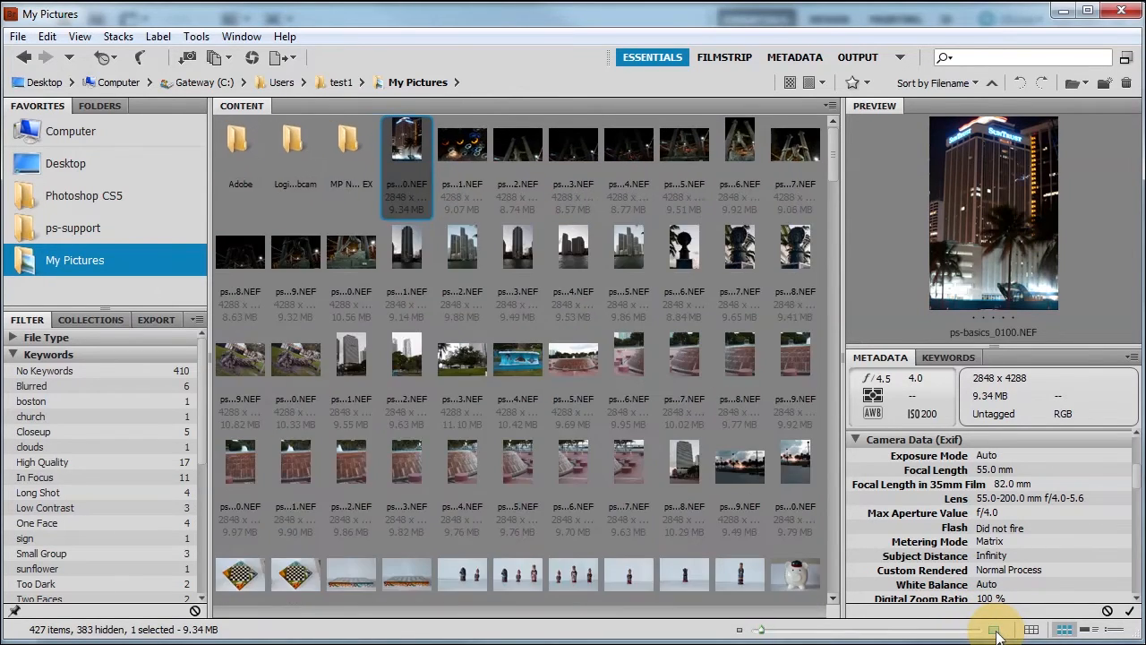
left_click(995, 632)
left_click(996, 632)
left_click(995, 631)
left_click(995, 631)
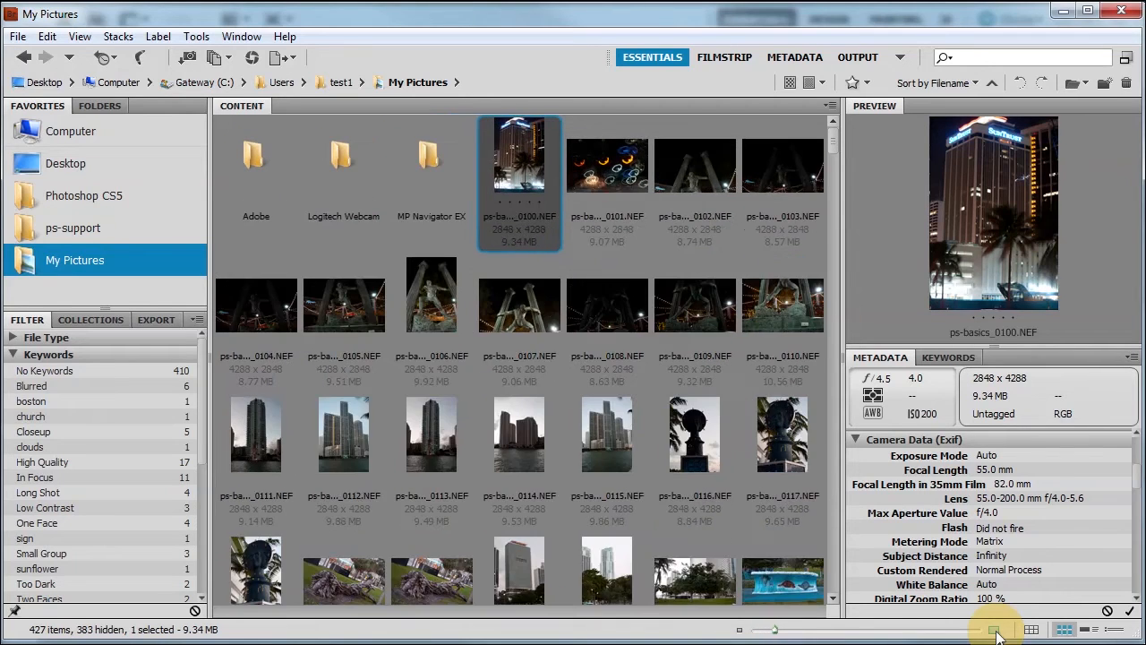
left_click(996, 631)
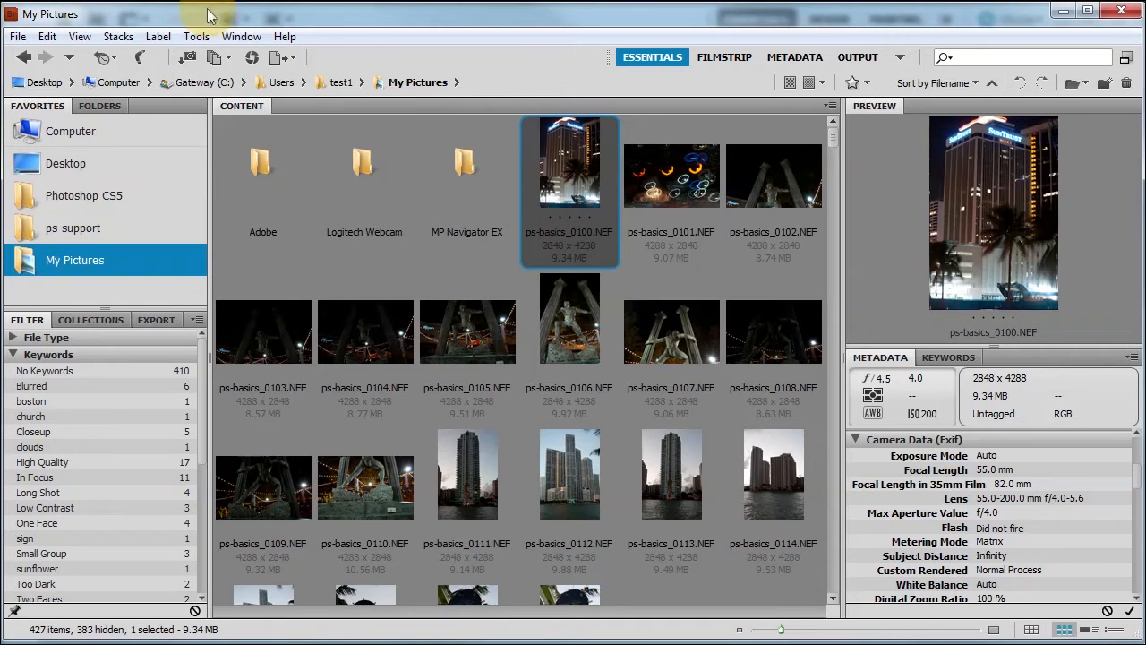
Remove the Dimensions line from the thumbnail metadata in the Thumbnails preferences, leaving Size shown
left_click(48, 36)
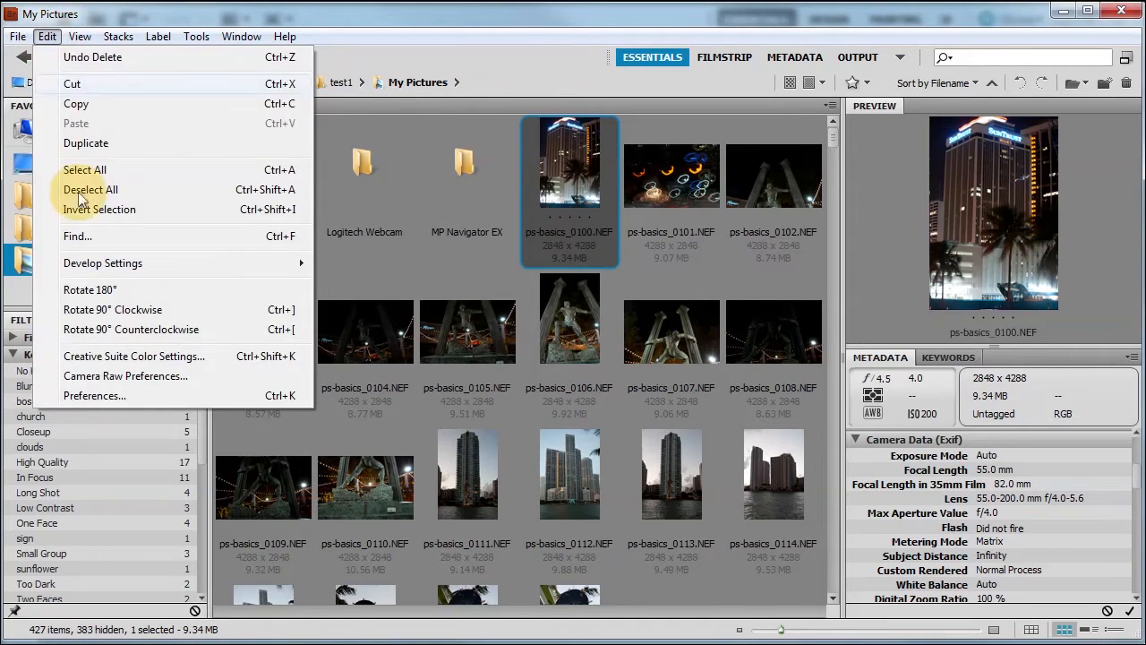
left_click(113, 392)
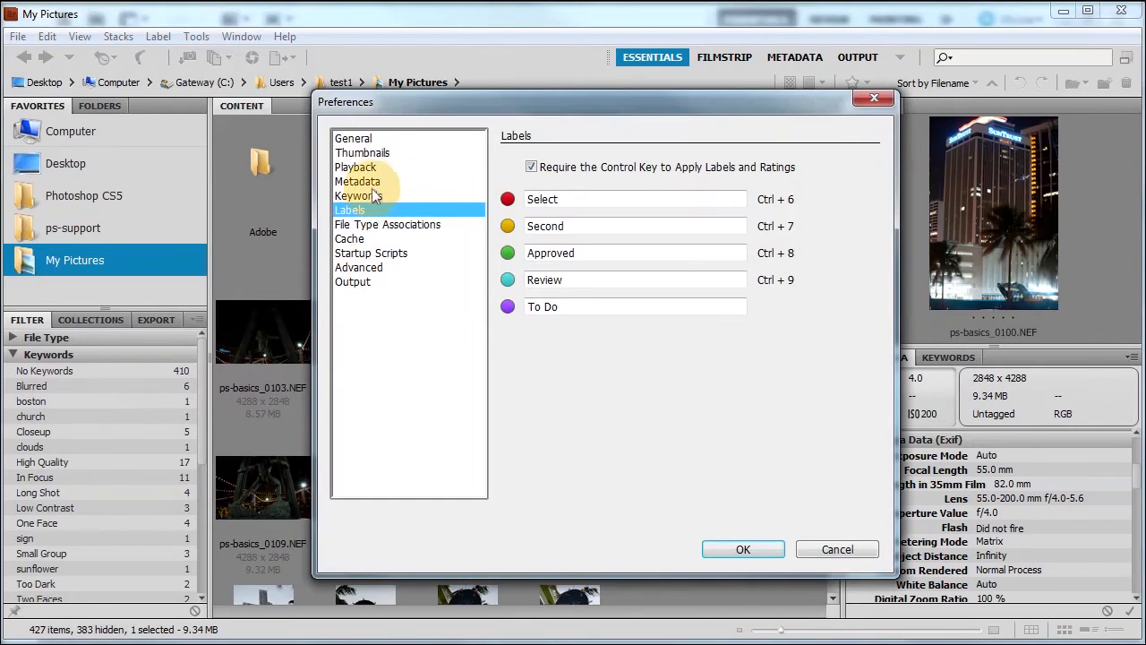
left_click(369, 153)
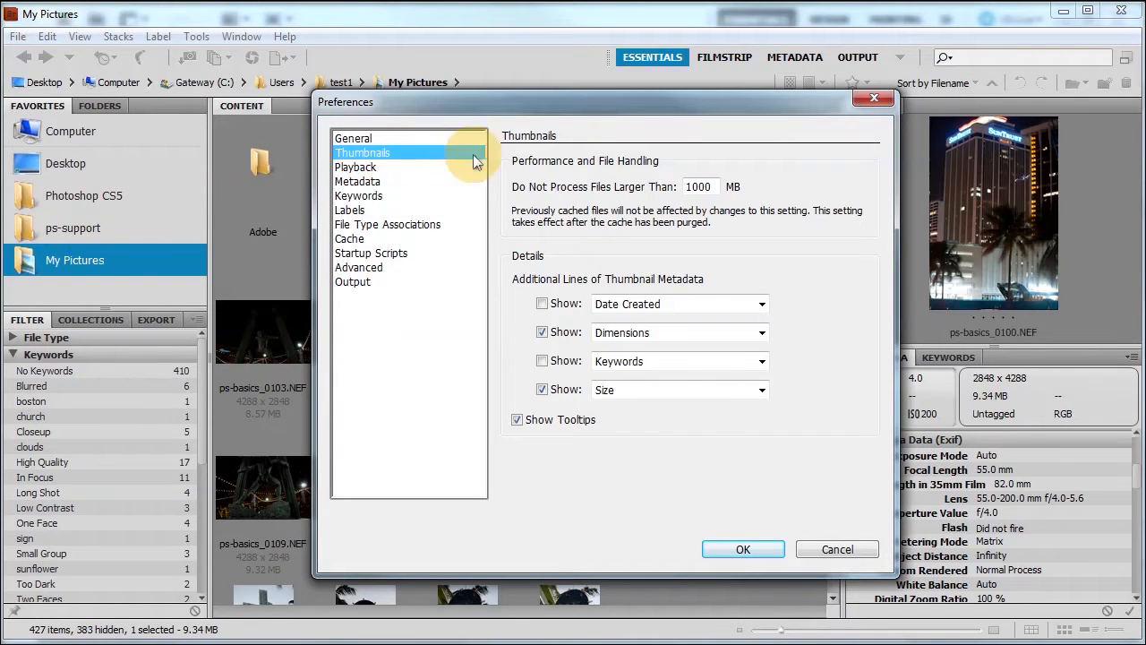
left_click(653, 305)
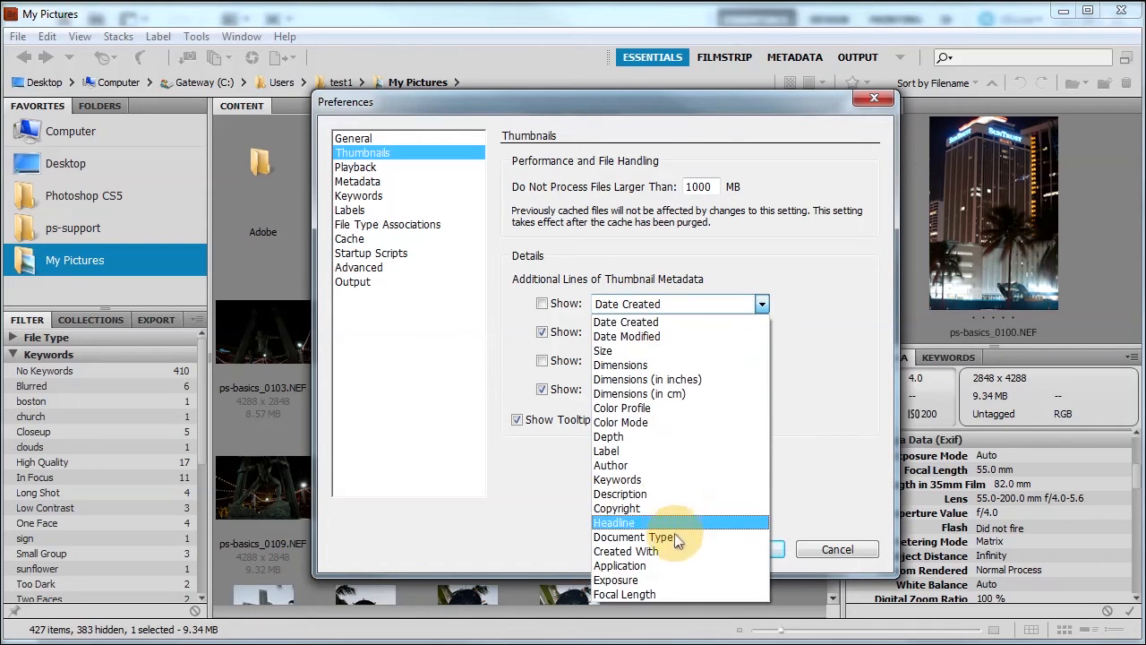
left_click(632, 305)
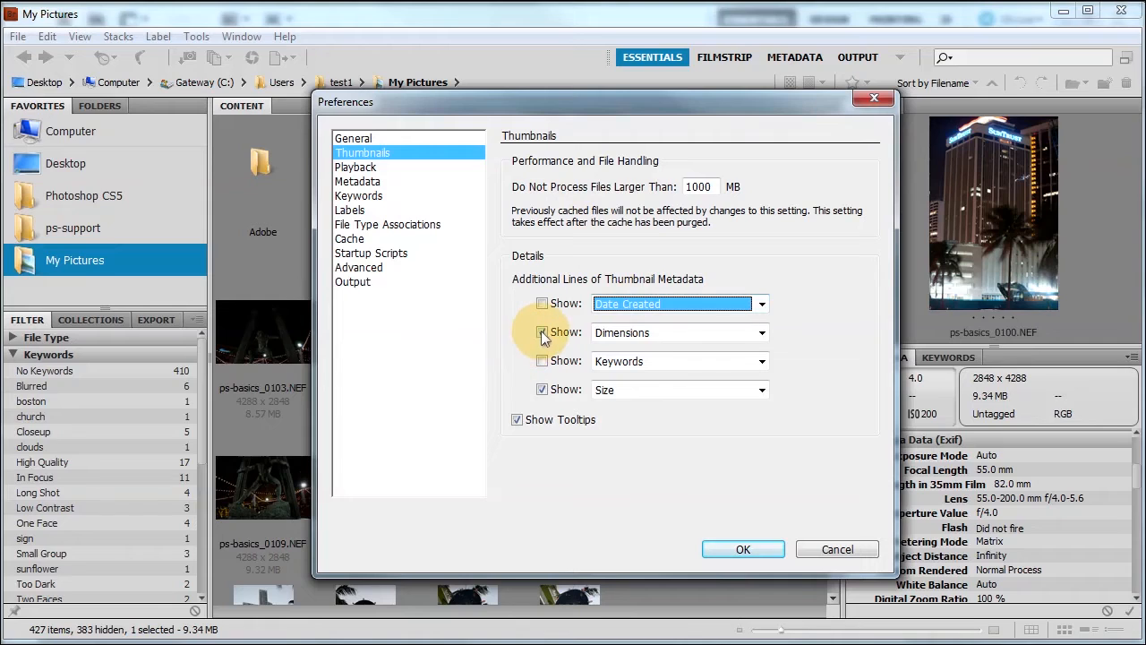
left_click(542, 332)
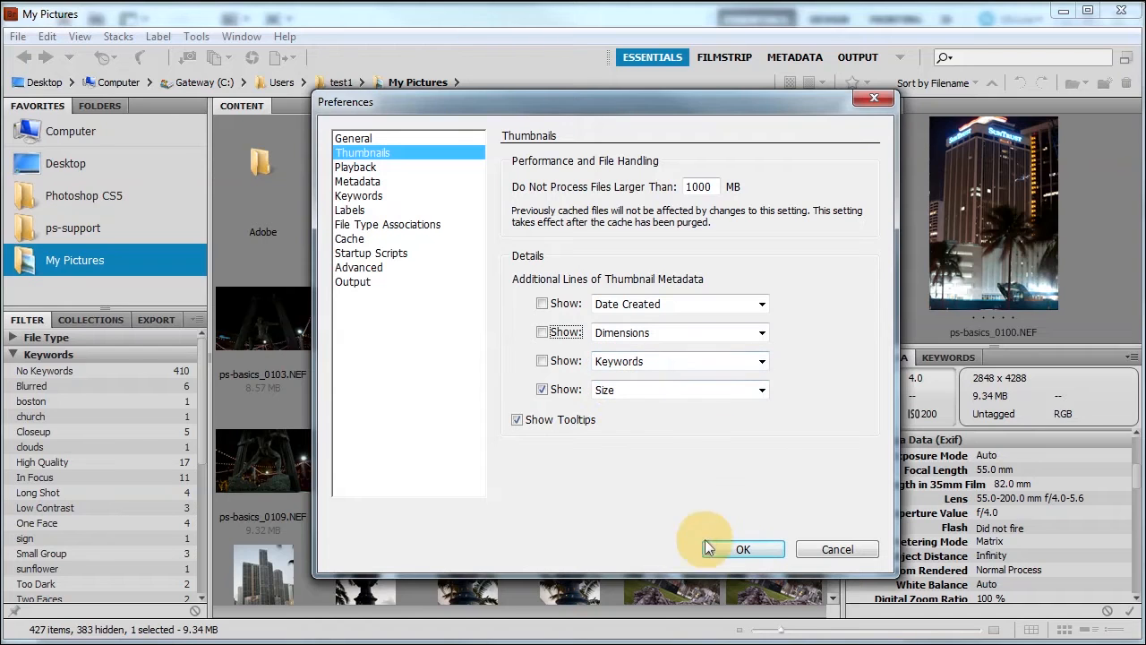
left_click(743, 549)
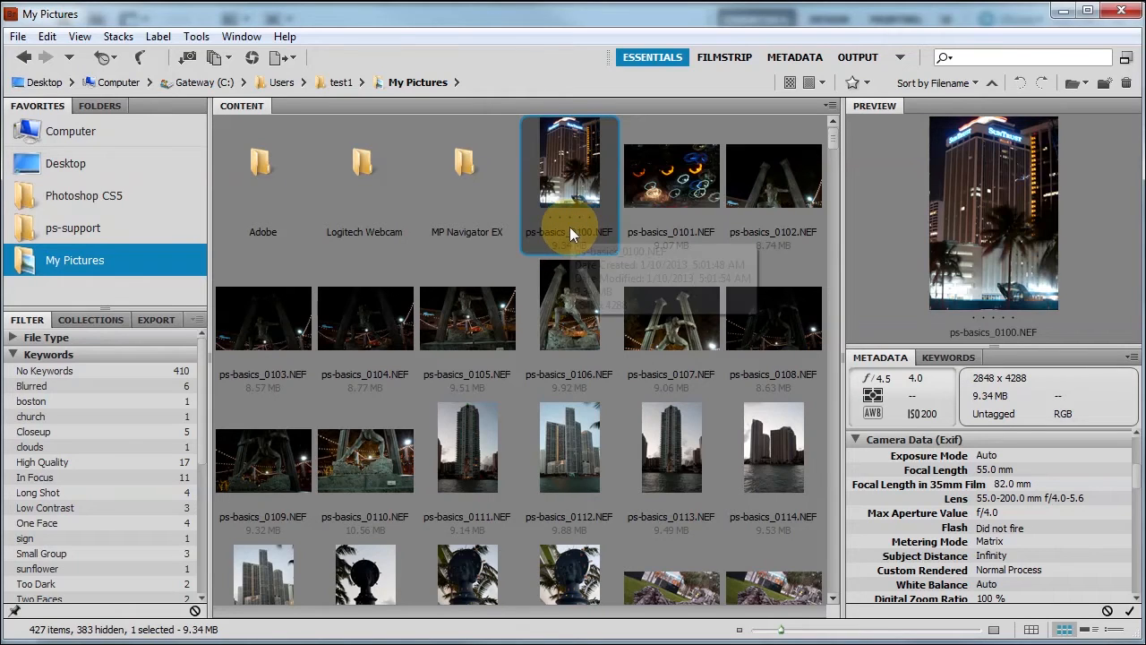
mouse_move(565, 224)
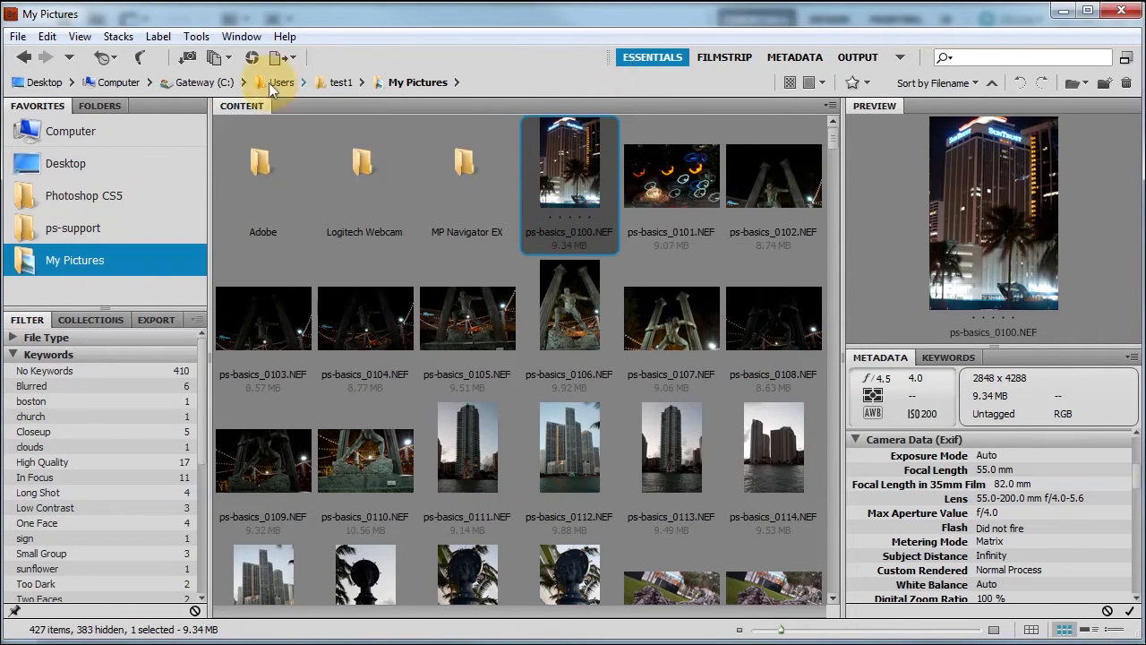
left_click(79, 36)
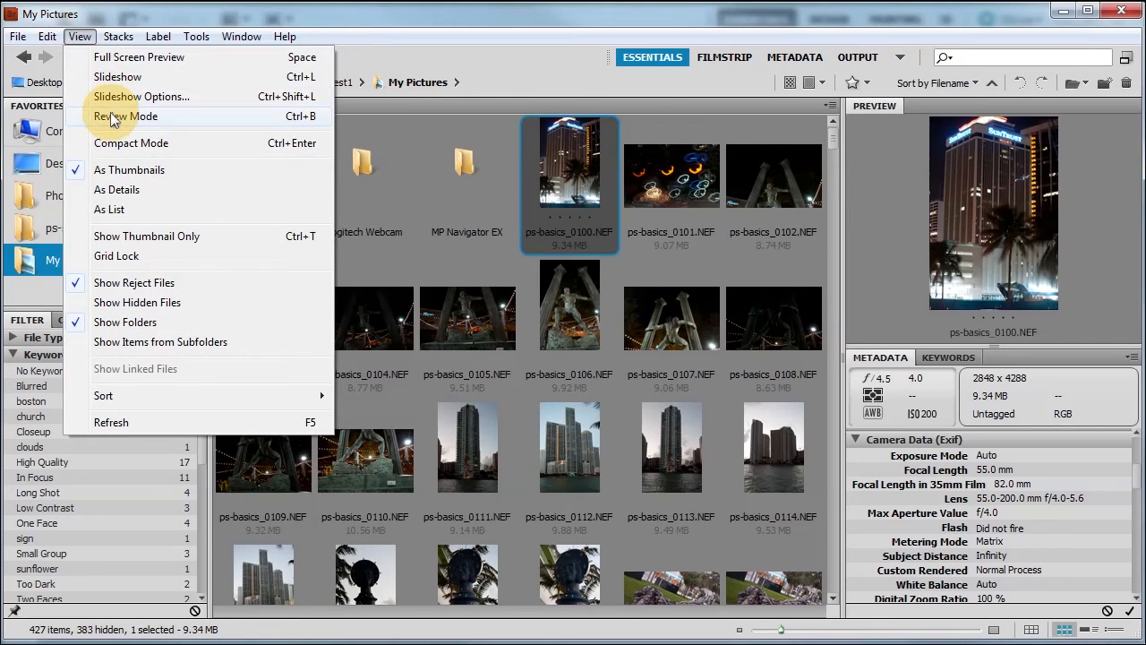
left_click(450, 39)
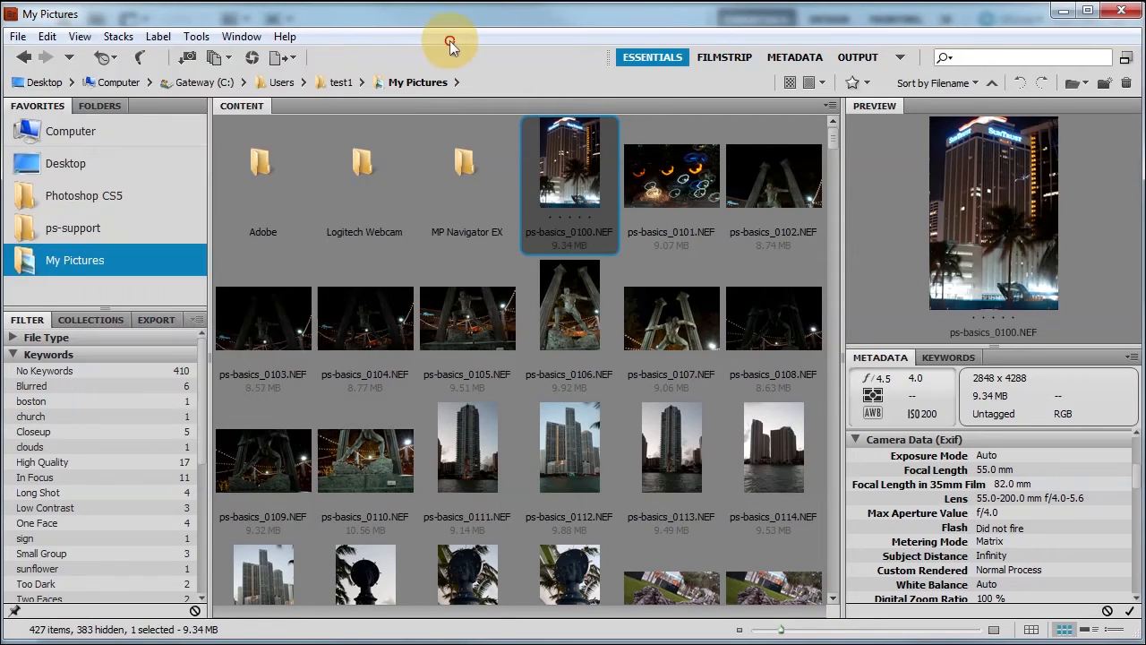
Switch to the Preview workspace and widen the Content panel by narrowing the Favorites and Filter column
left_click_drag(608, 57, 480, 60)
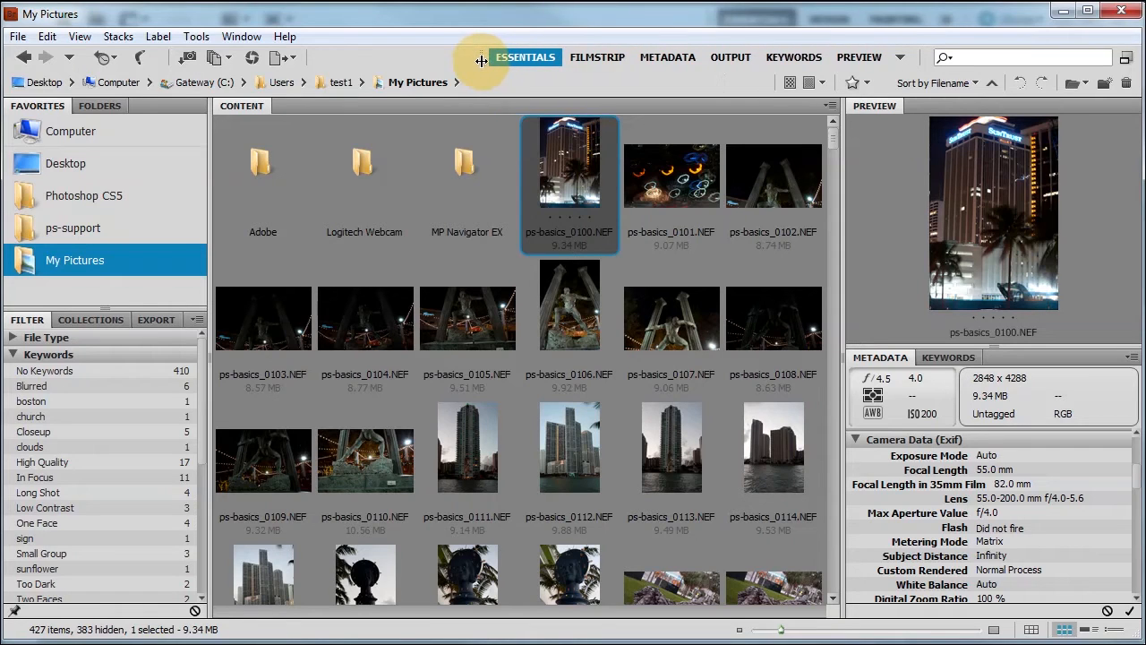
left_click(860, 57)
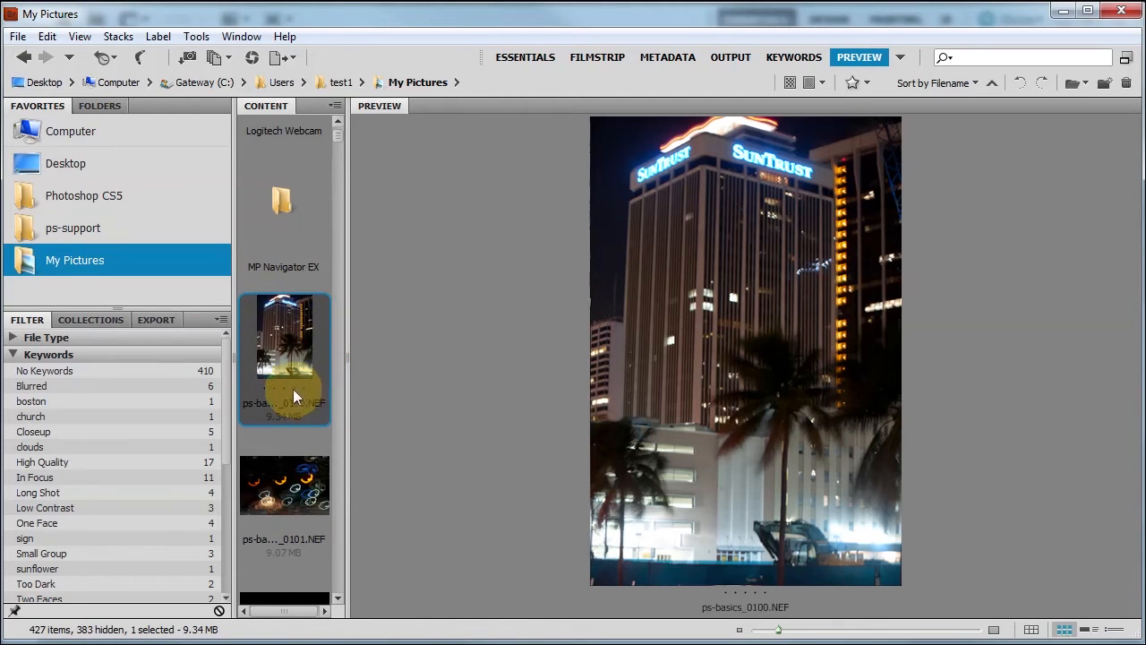
left_click_drag(234, 292, 160, 297)
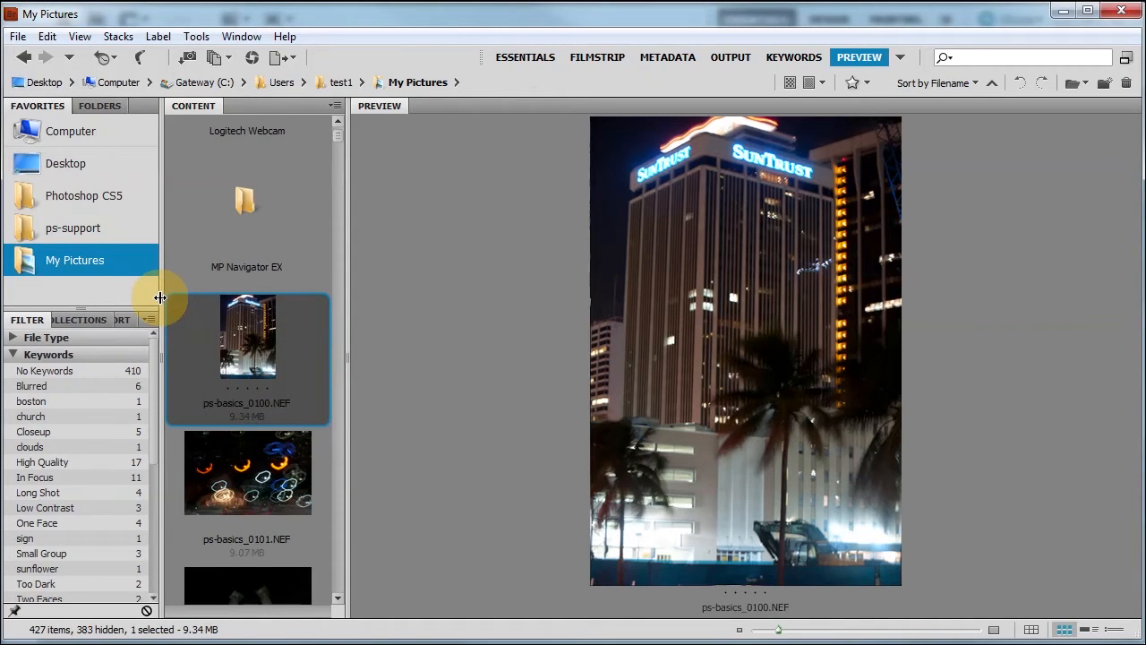
Preview the two photos following ps-basics_0100.NEF one by one and return to ps-basics_0100.NEF
key("Down")
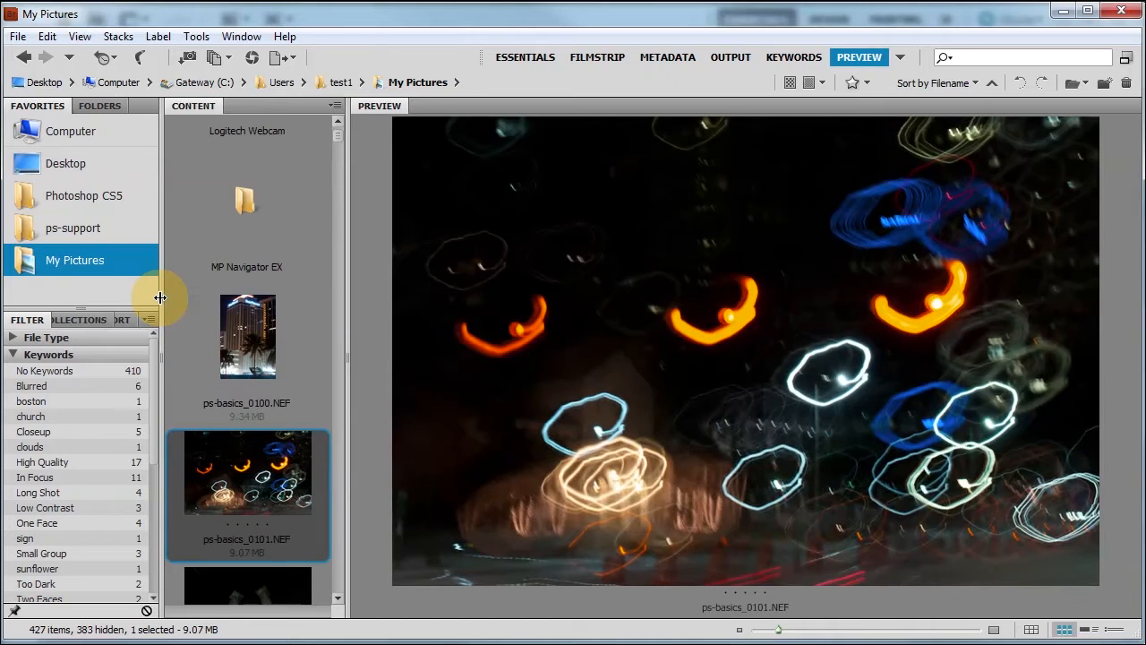
key("Down")
key("Up")
key("Up")
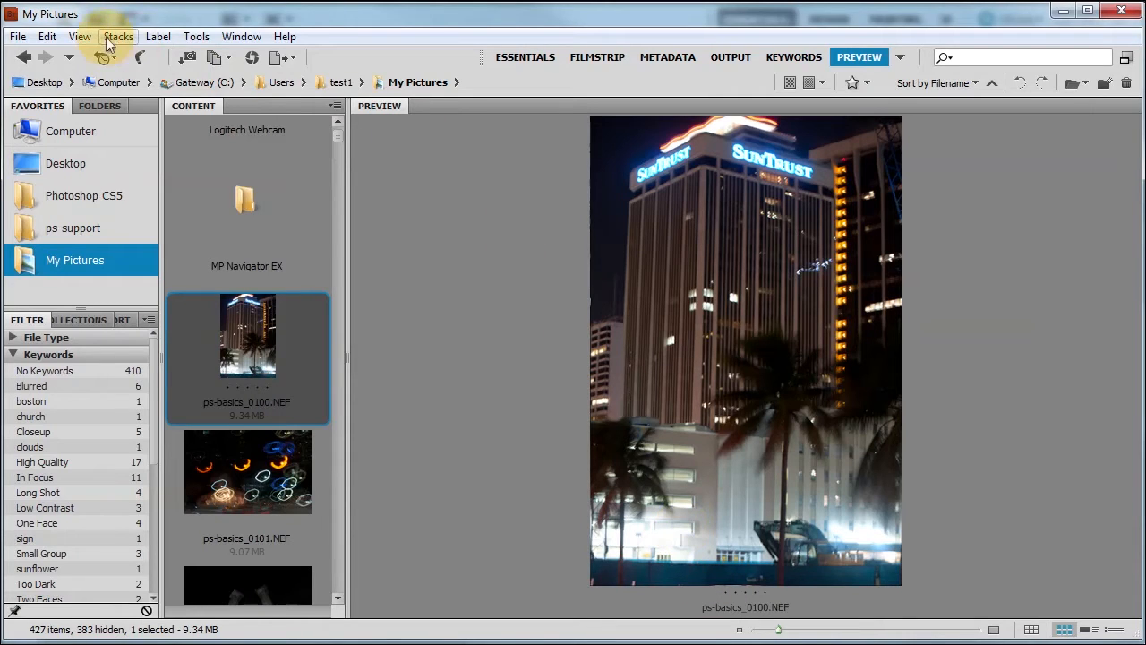
Try star ratings of one, two and five on ps-basics_0100.NEF, then reset it to No Rating
left_click(156, 38)
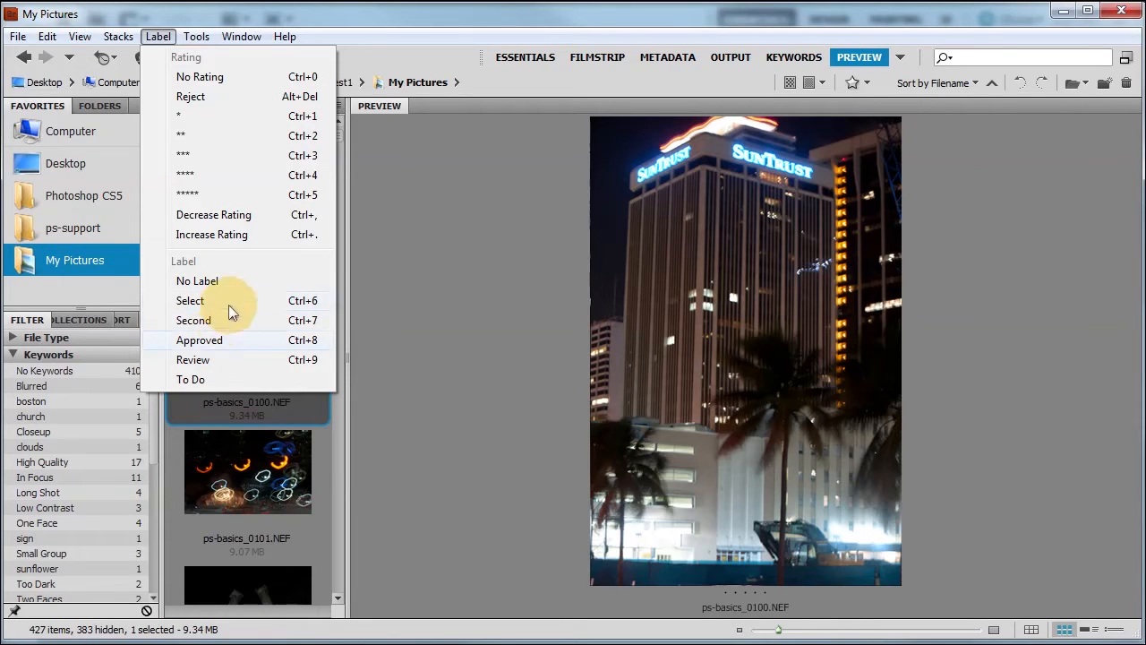
left_click(412, 287)
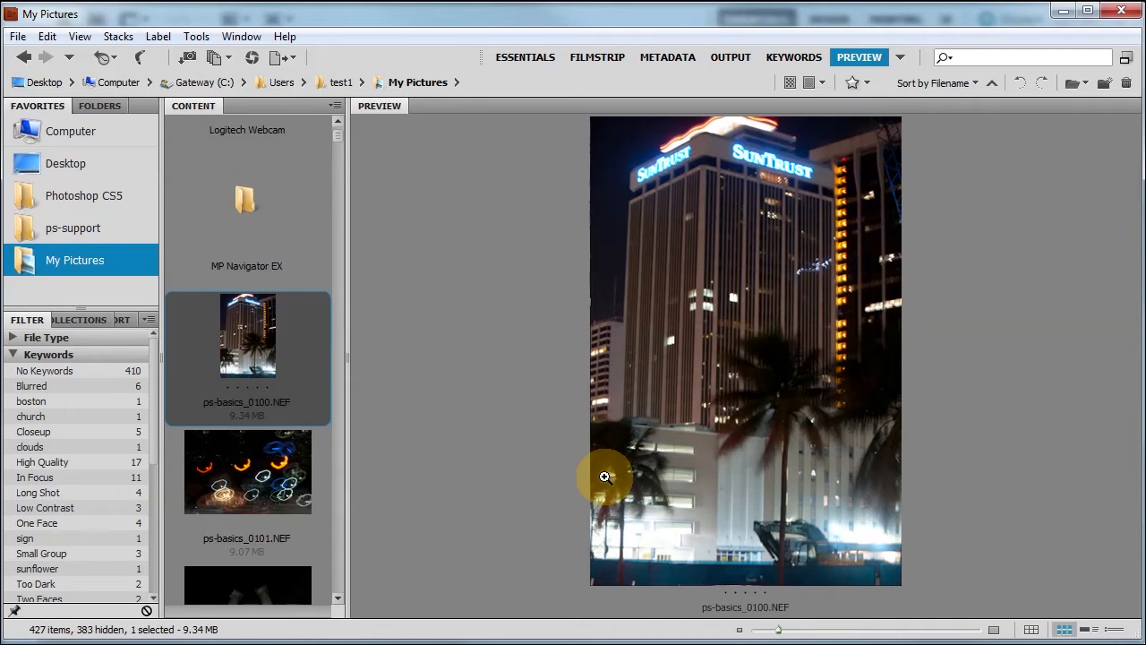
key("ctrl+1")
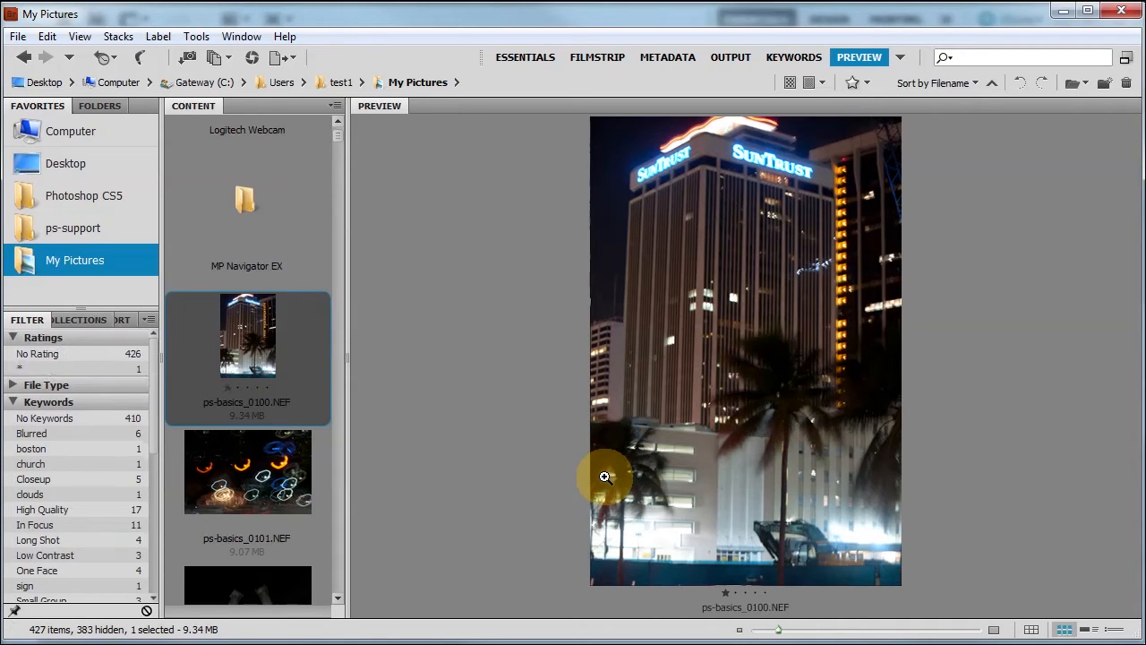
key("ctrl+2")
key("ctrl+5")
key("ctrl+0")
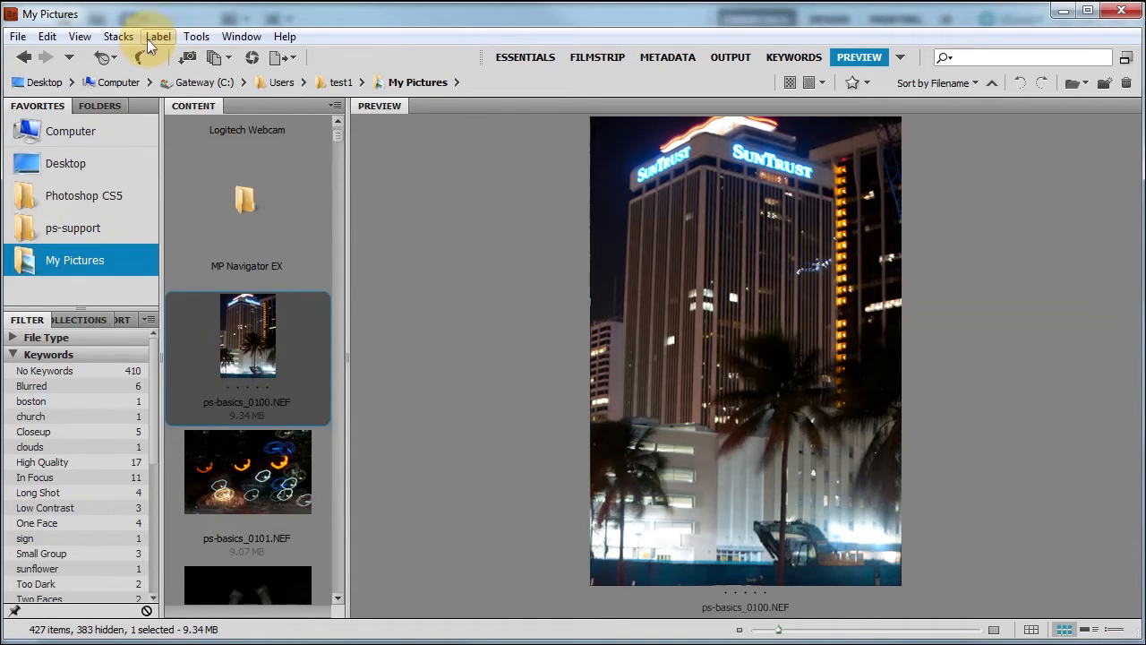
Mark ps-basics_0100.NEF as Reject and remove the reject mark again
left_click(154, 37)
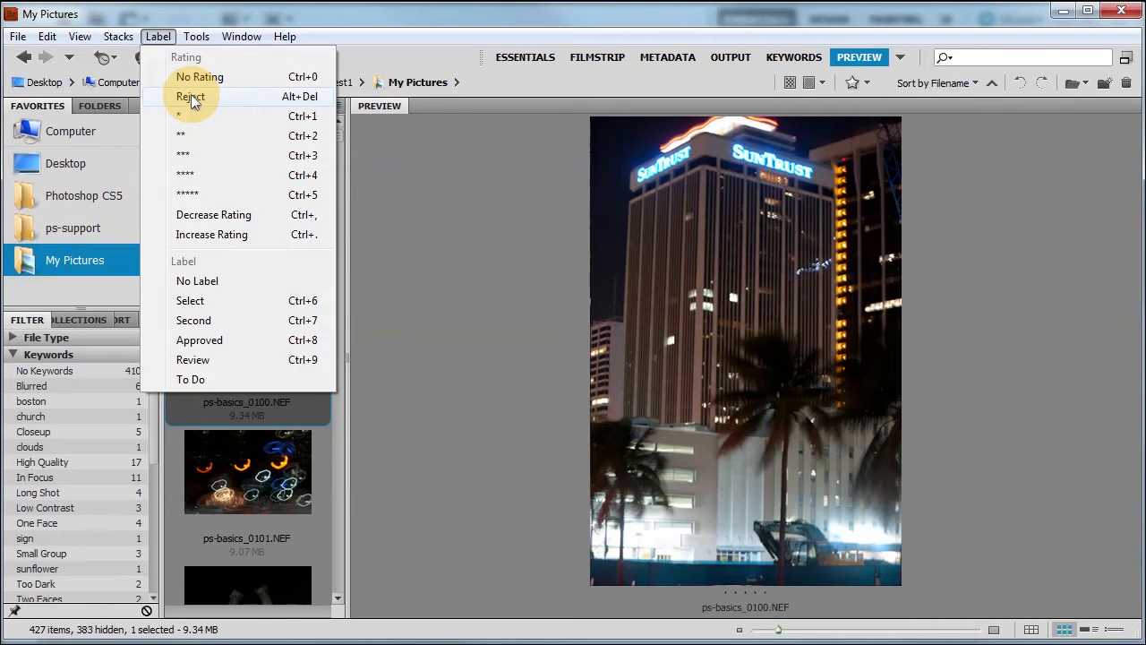
left_click(504, 266)
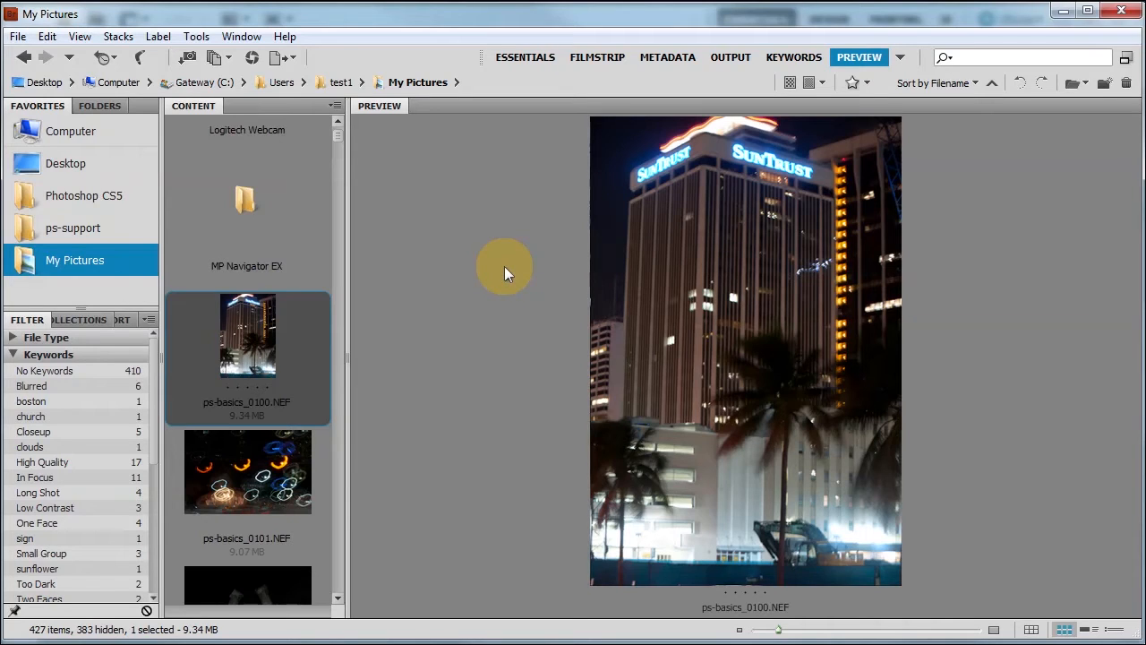
key("alt+Delete")
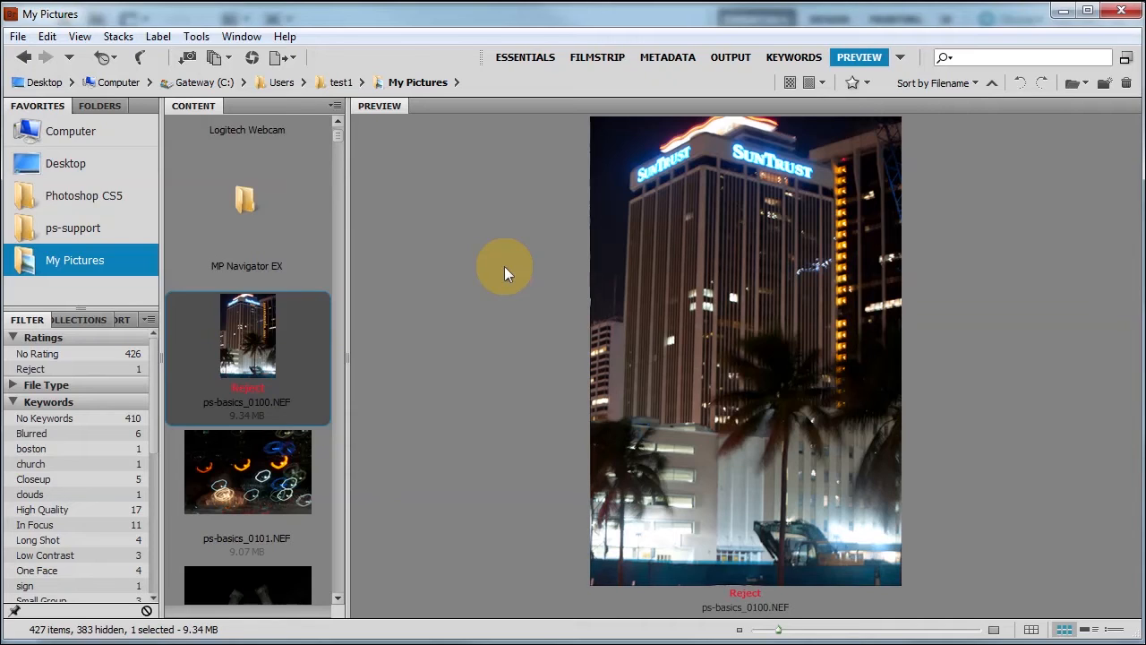
key("alt+Delete")
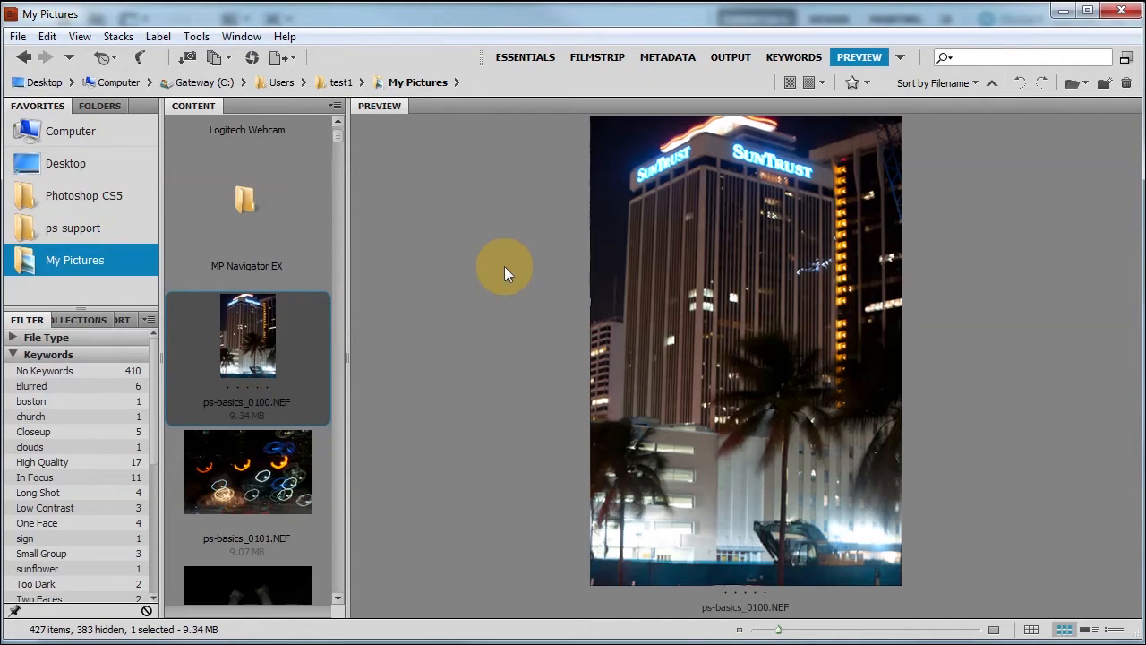
Inspect the building facade in ps-basics_0100.NEF with the loupe and mark the photo as Reject
left_click(759, 293)
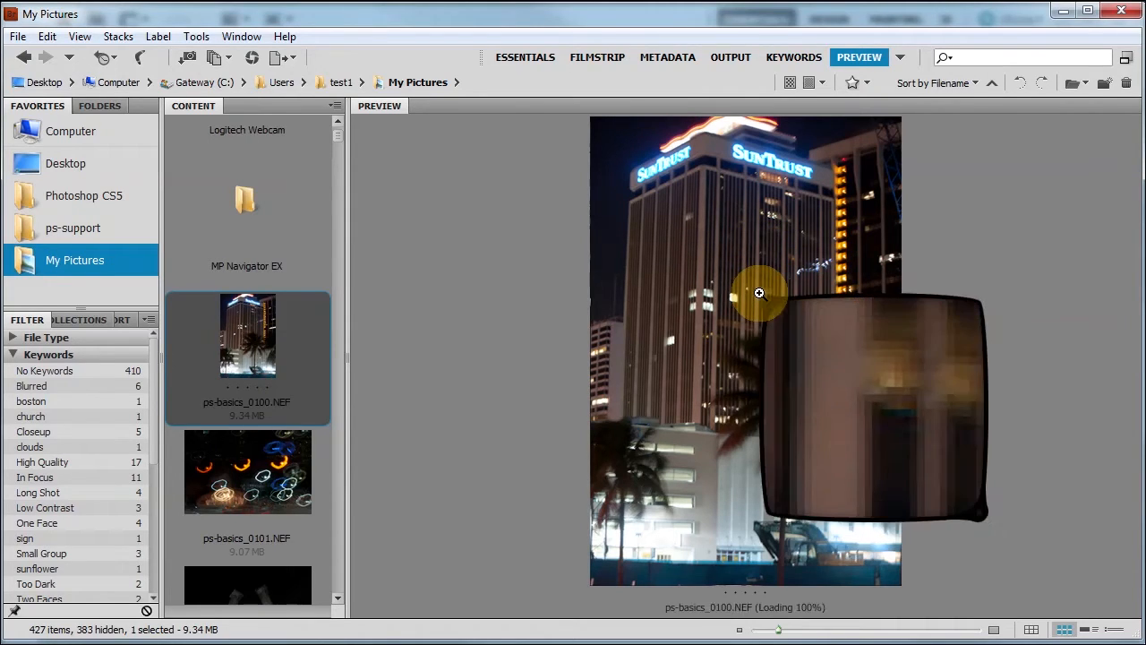
left_click_drag(855, 425, 799, 403)
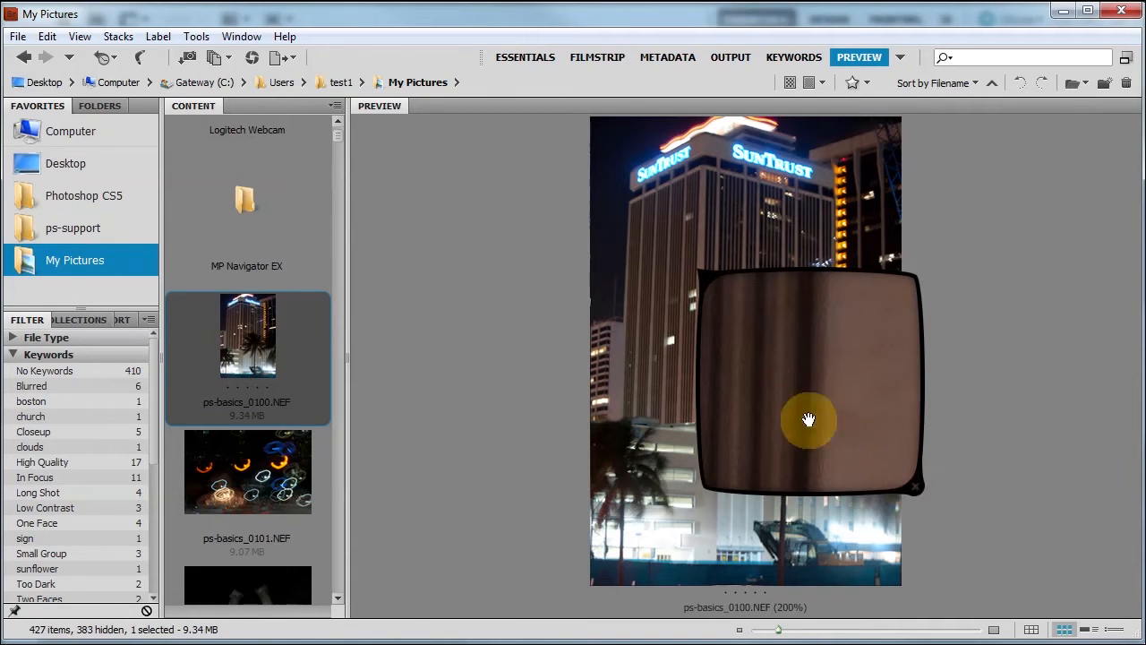
left_click(915, 486)
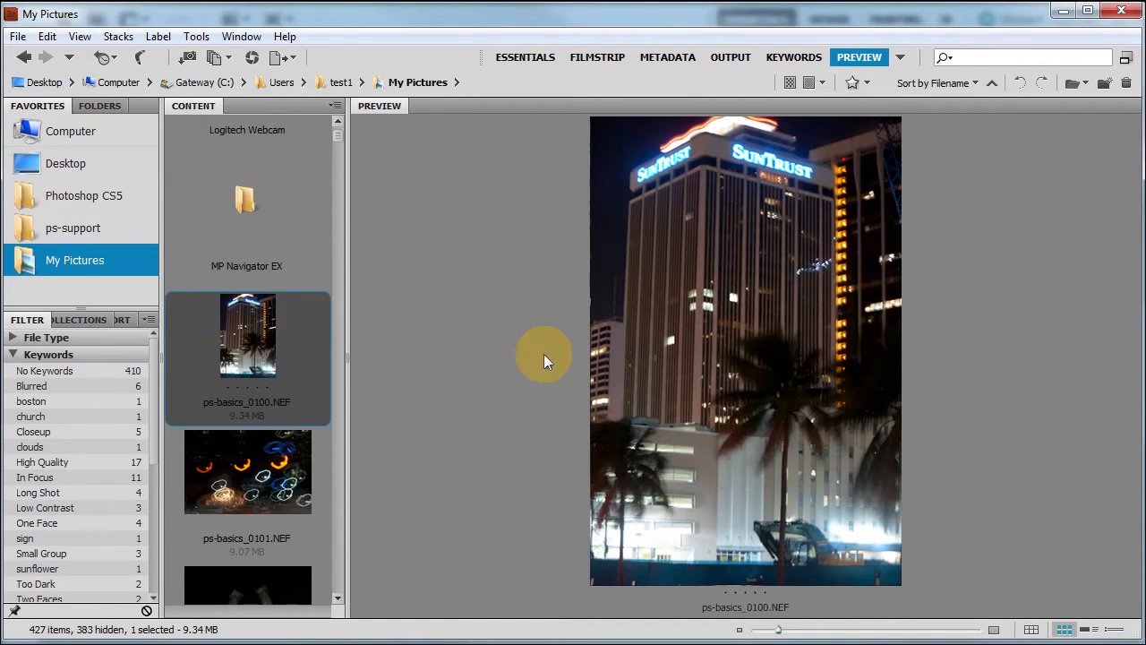
key("alt+Delete")
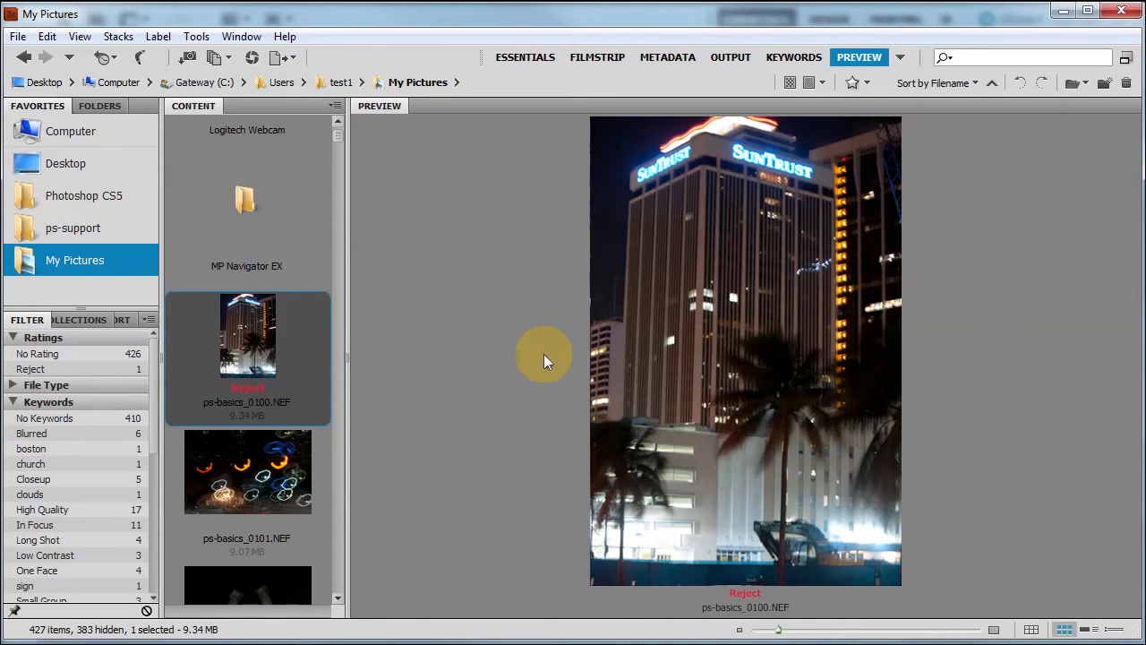
Select ps-basics_0101.NEF and rename the red label as buildings in the label preferences
key("Down")
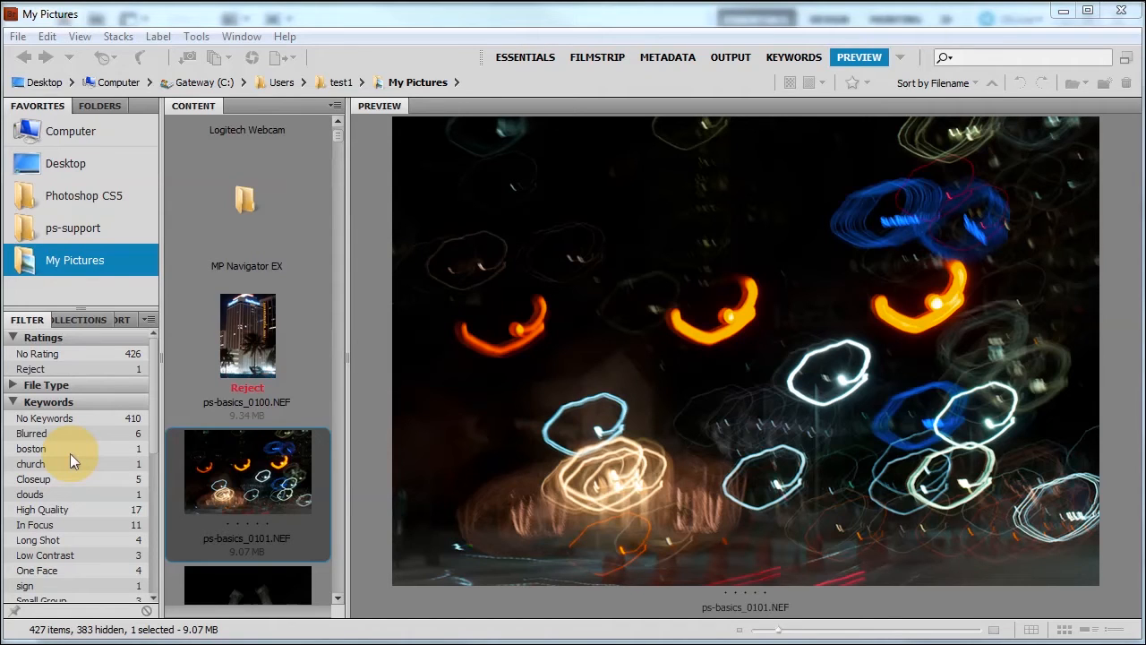
left_click(158, 36)
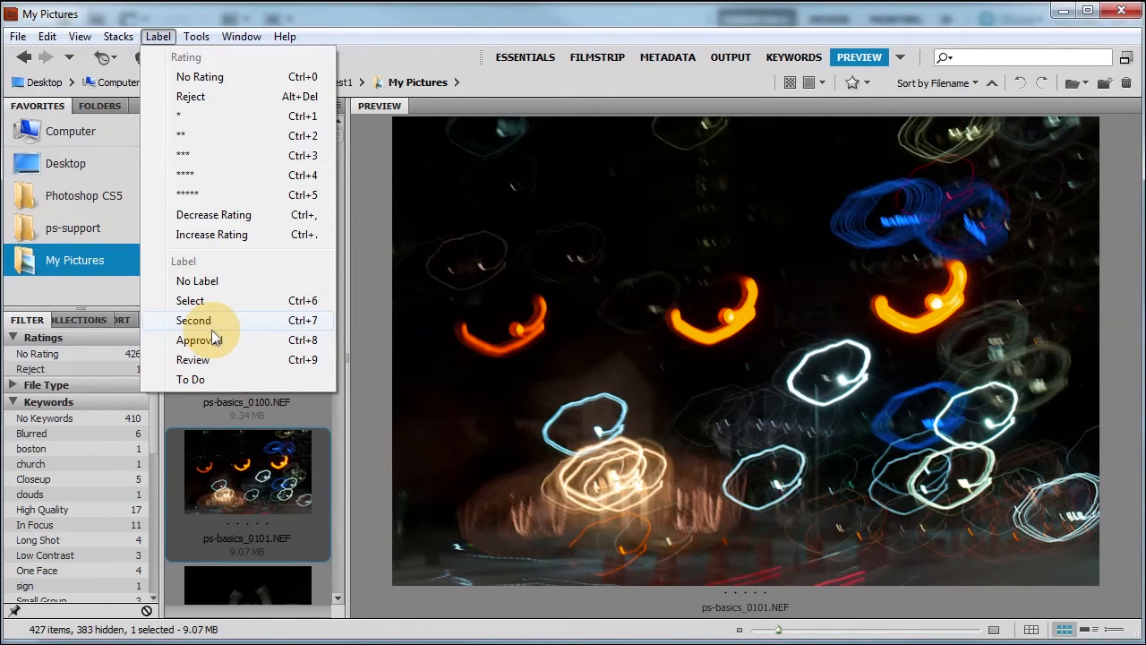
left_click(47, 36)
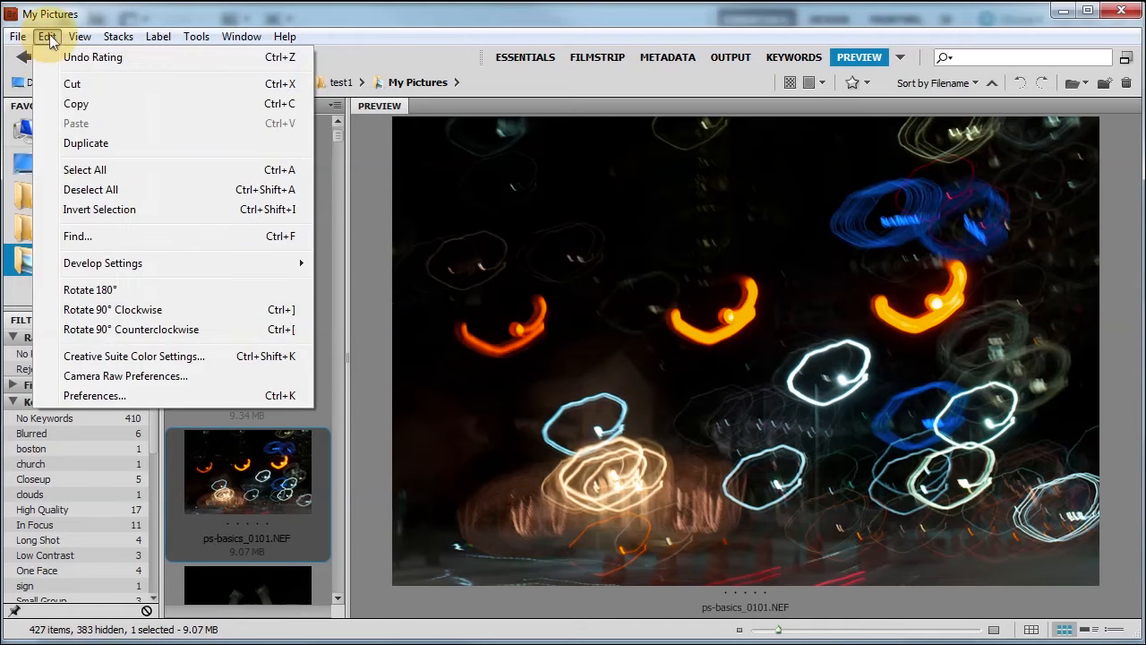
left_click(94, 396)
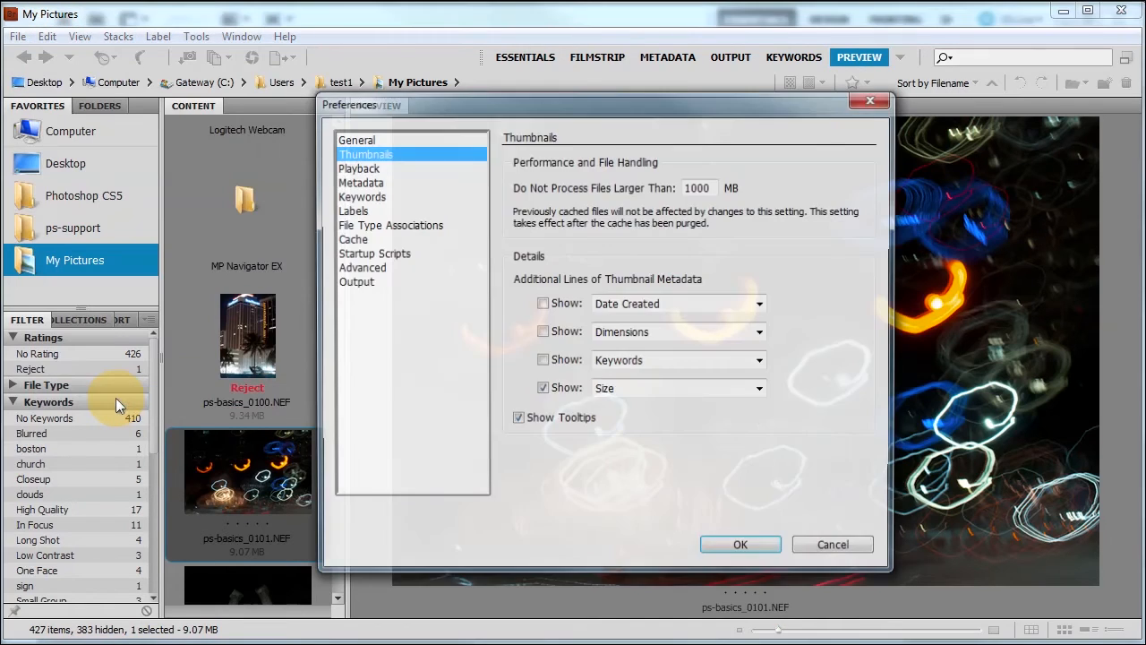
left_click(357, 210)
double_click(580, 198)
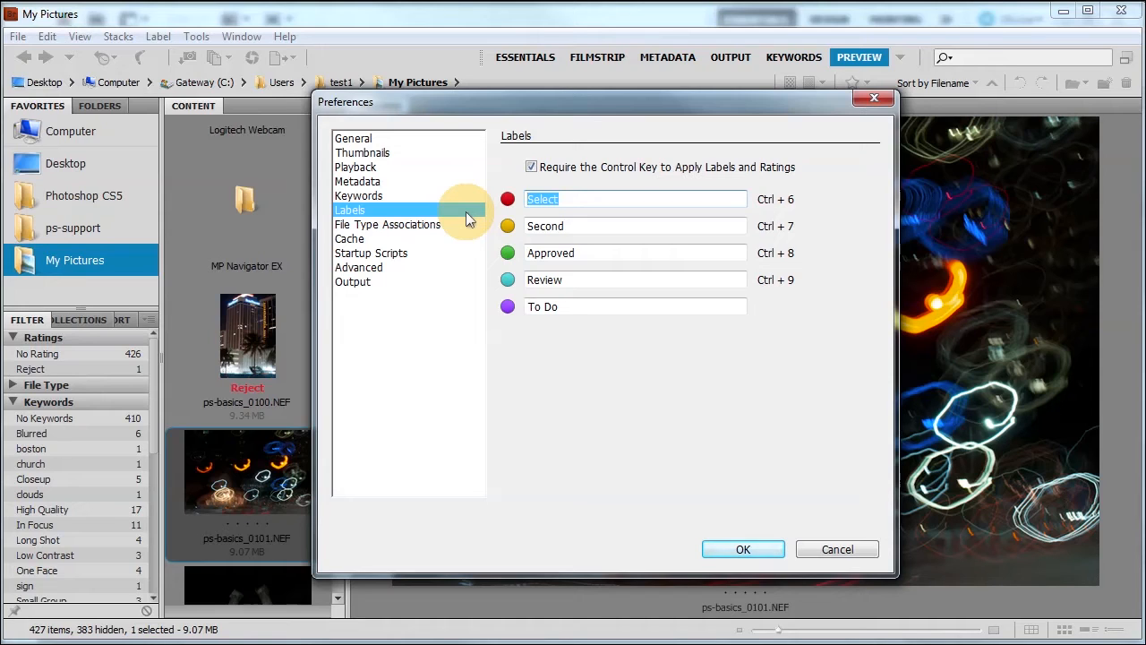
type("bl")
key("BackSpace")
type("uildings")
key("Tab")
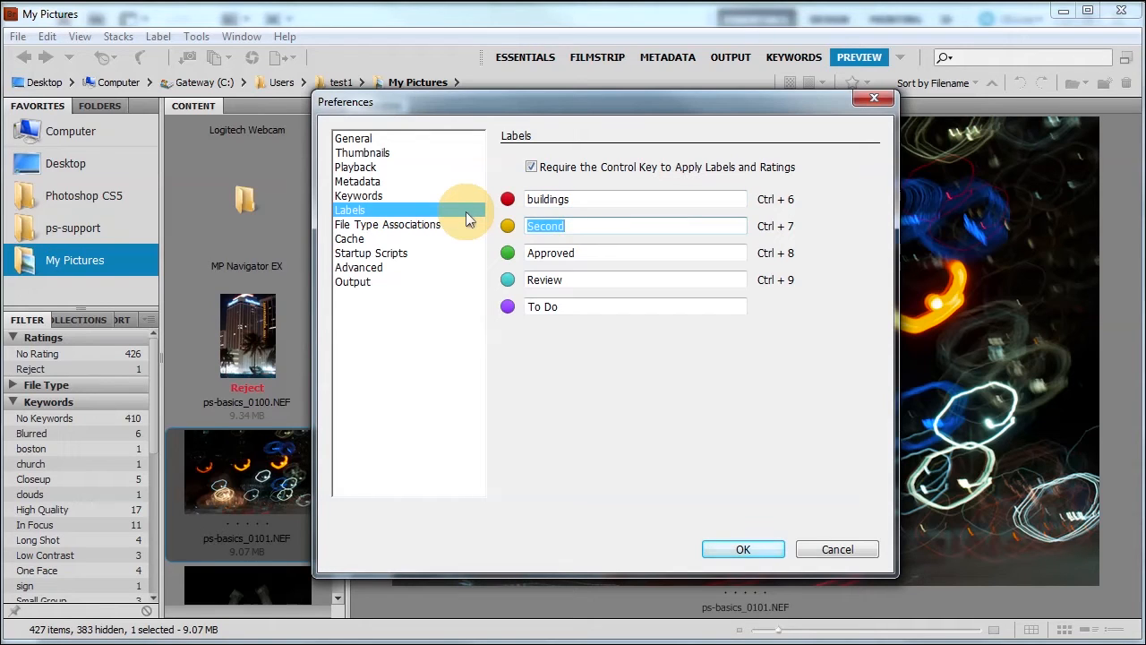
Rename the yellow label as clouds, the green as stacks and the cyan as textures, and apply the preferences
type("clouds")
key("Tab")
type("stacks")
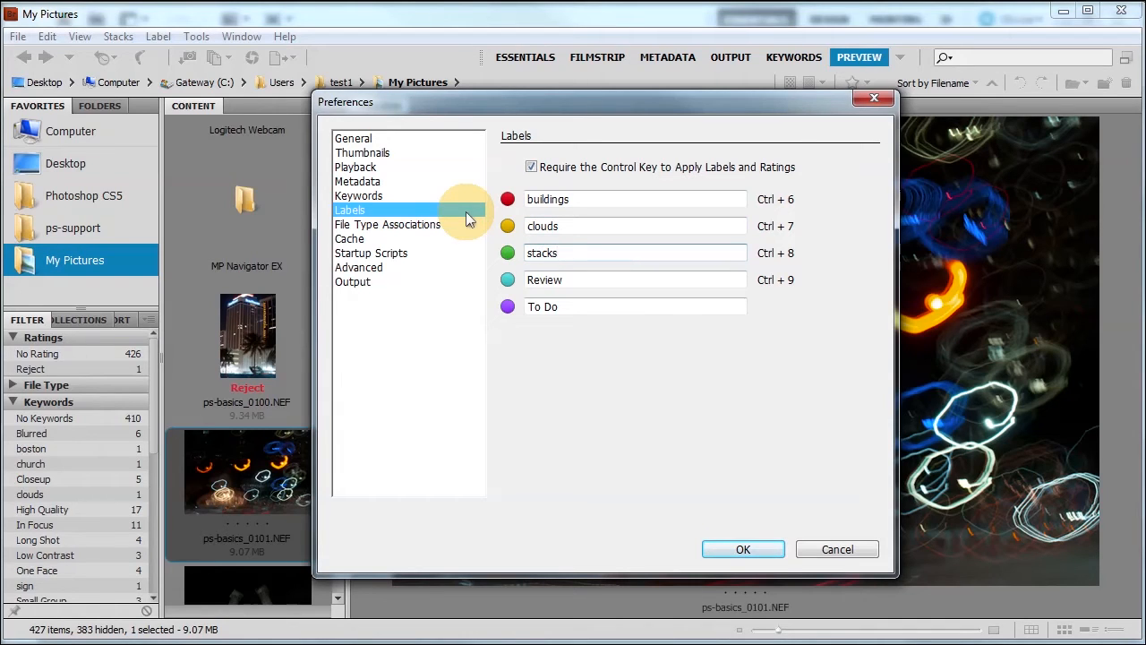
key("Tab")
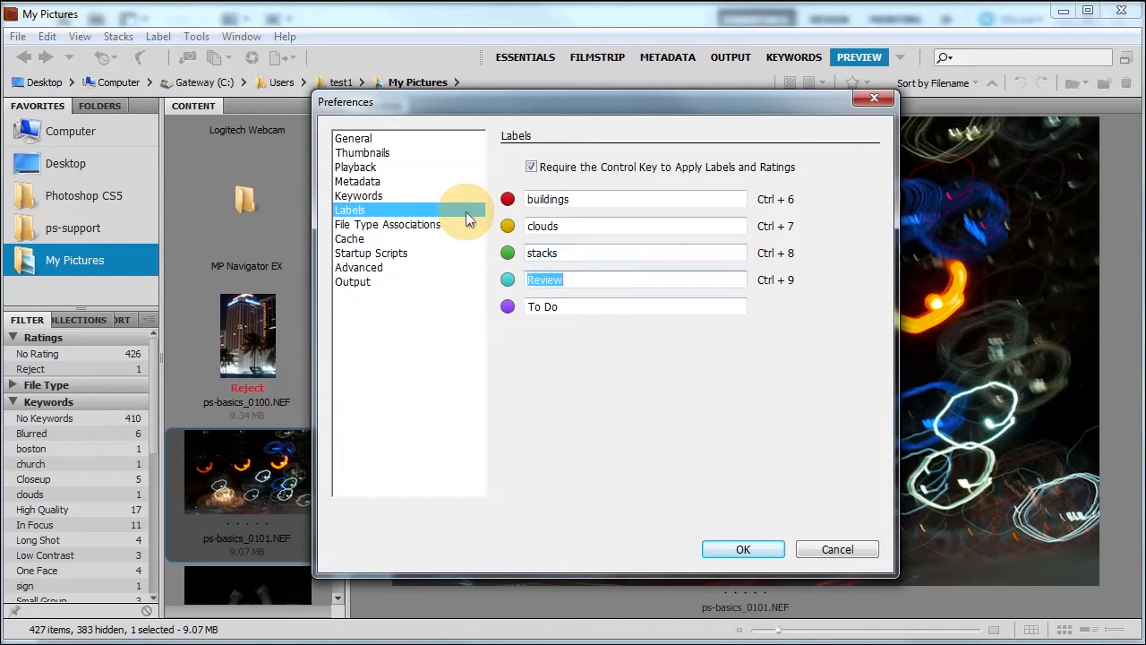
type("textures")
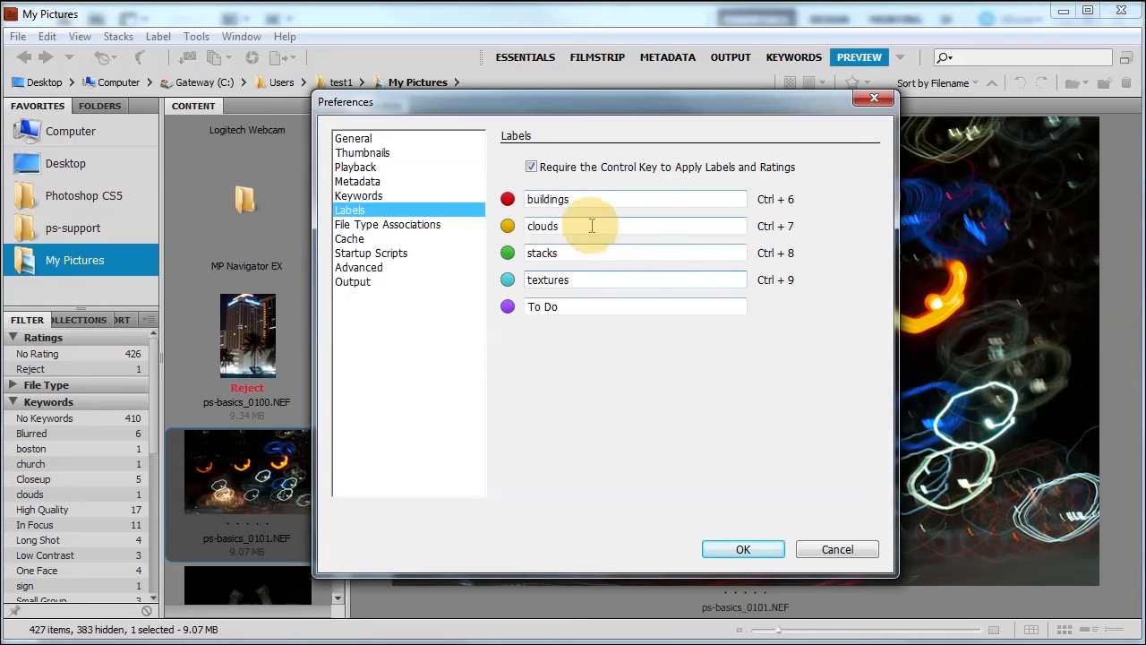
left_click(742, 548)
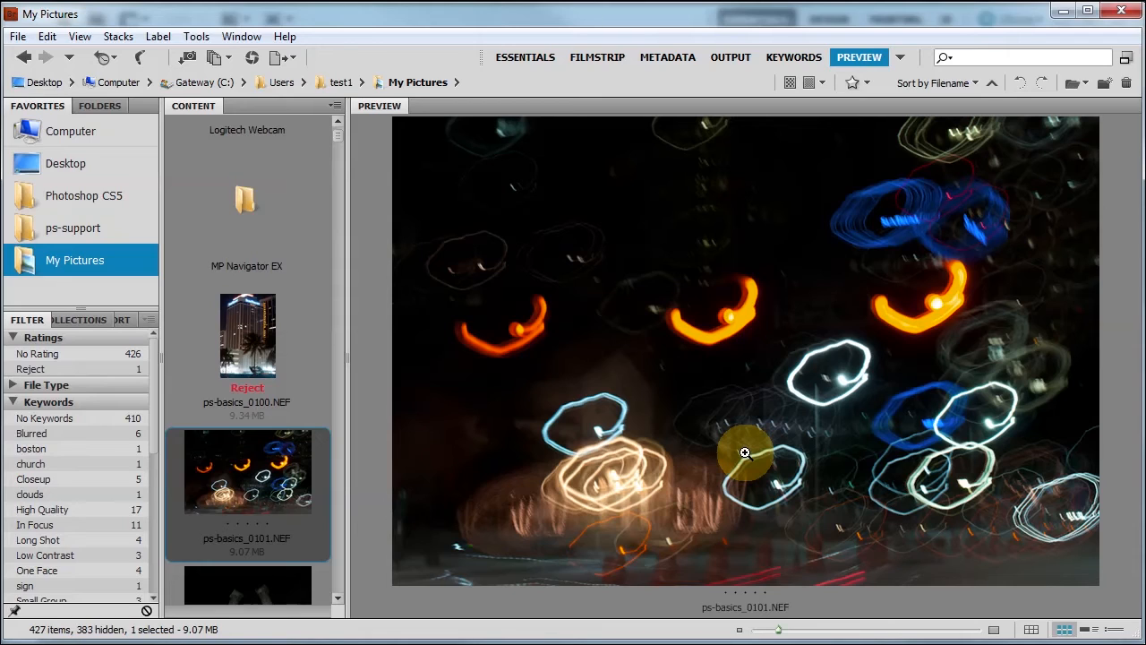
Label ps-basics_0101.NEF as textures and the front-view statue photos ps-basics_0102.NEF to ps-basics_0106.NEF as stacks
key("ctrl+9")
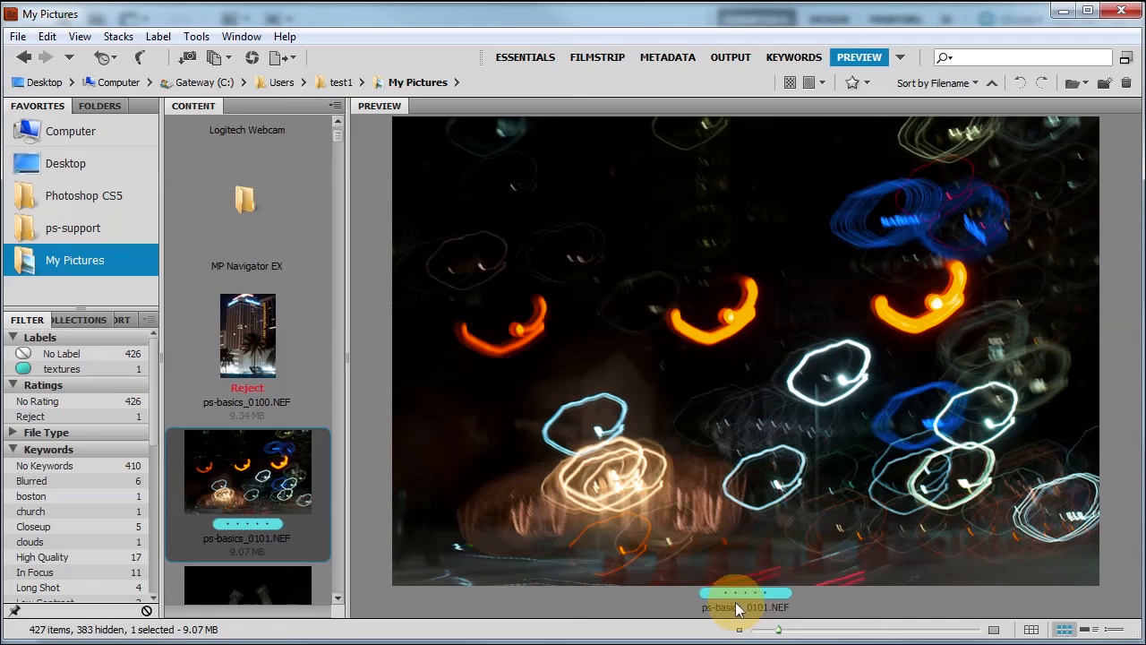
key("Down")
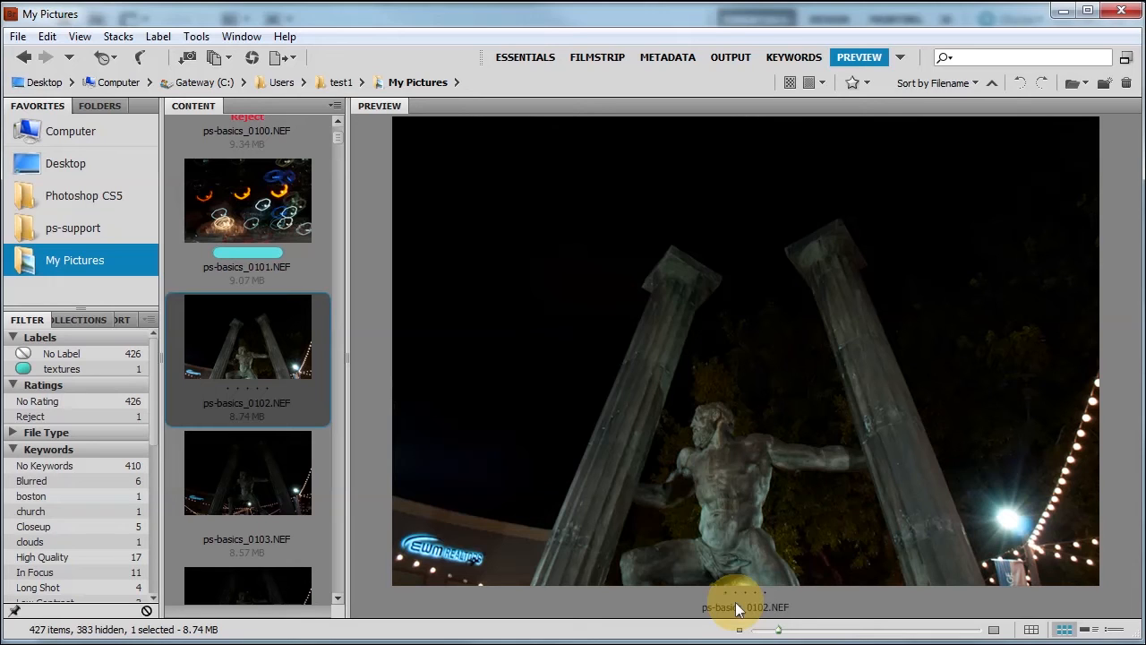
key("ctrl+8")
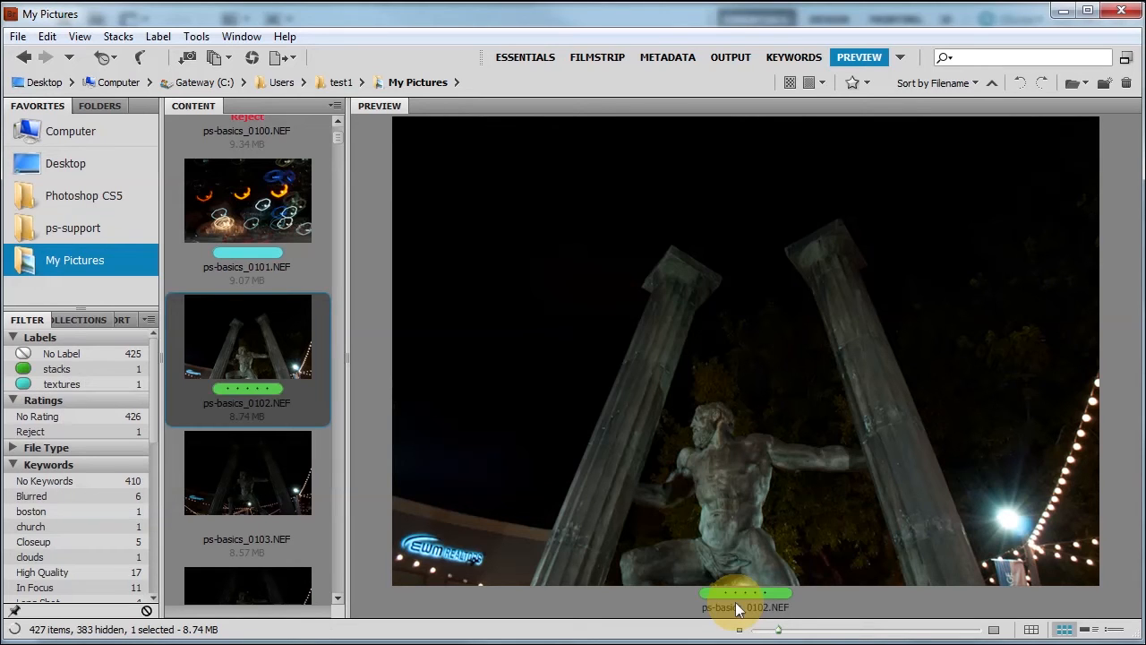
key("Down")
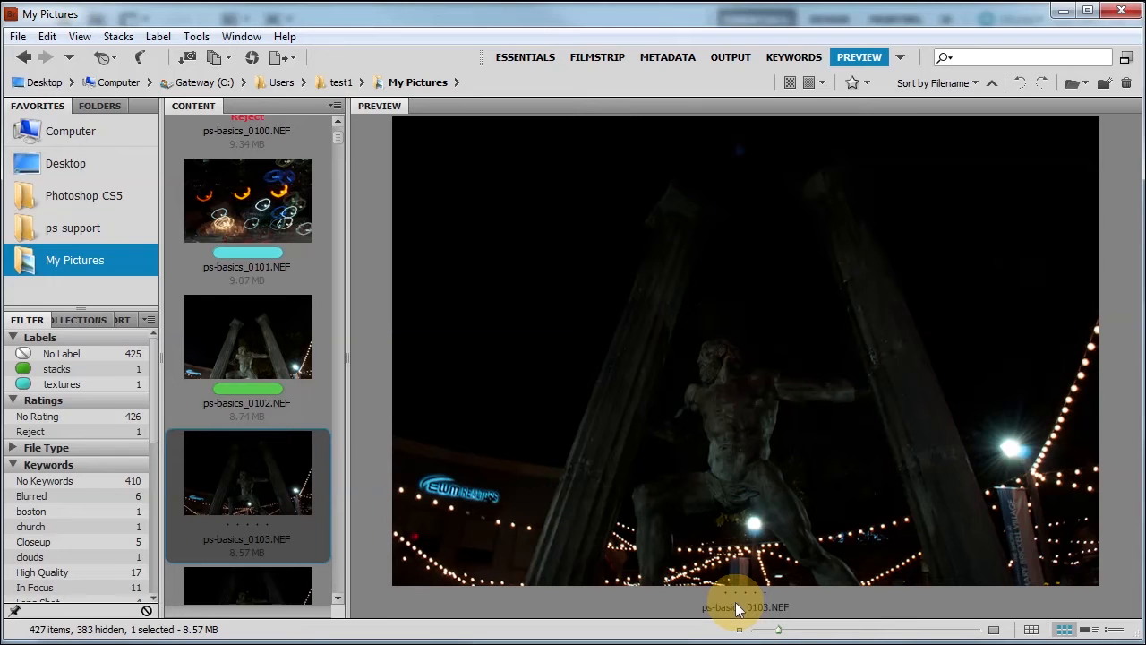
key("ctrl+8")
key("Down")
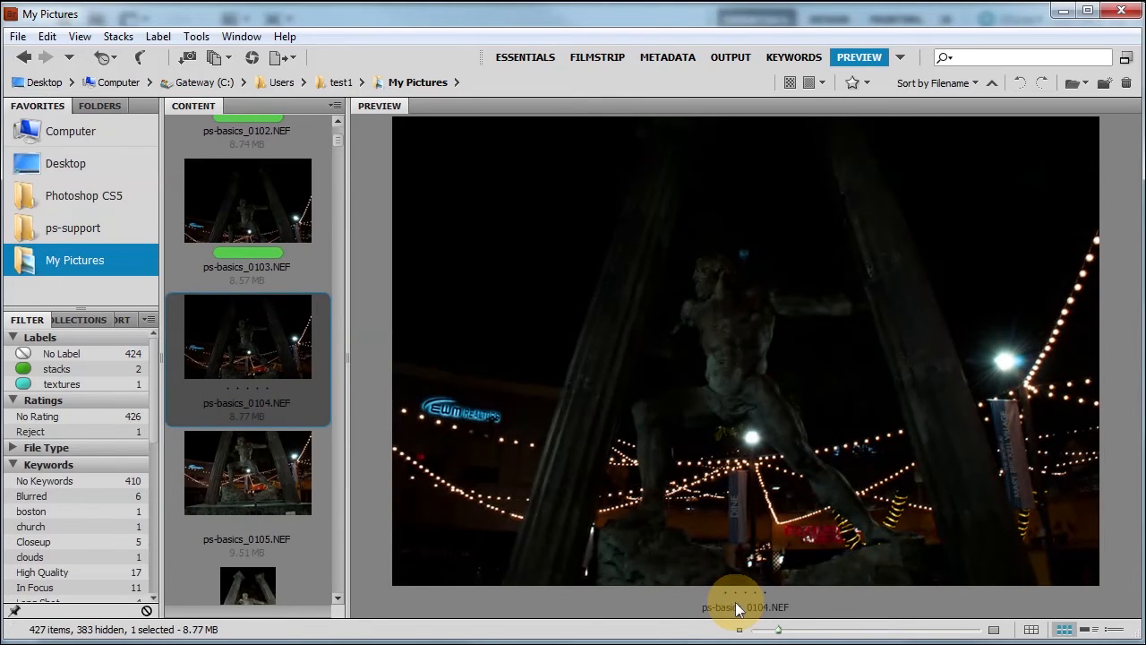
key("ctrl+8")
key("Down")
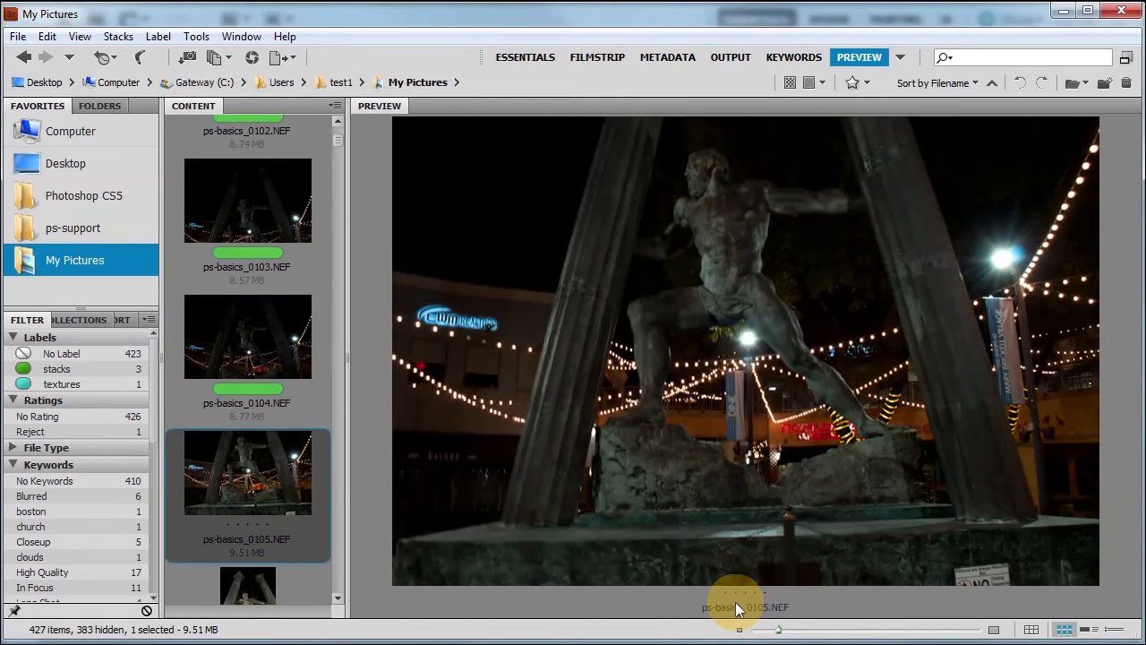
key("ctrl+8")
key("Down")
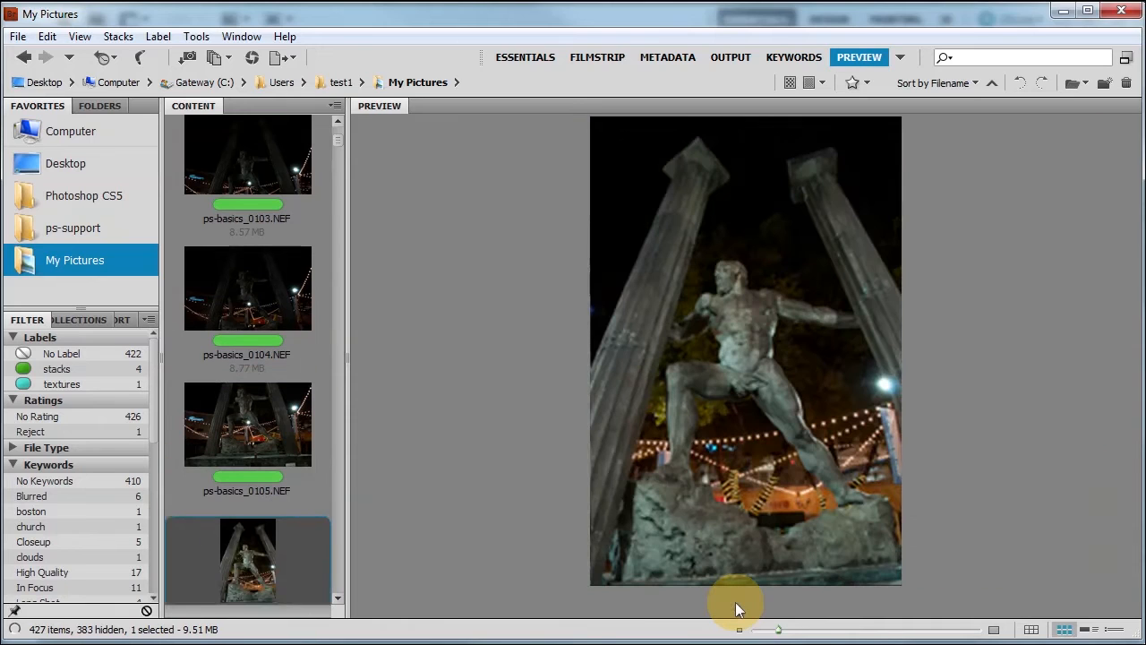
key("ctrl+8")
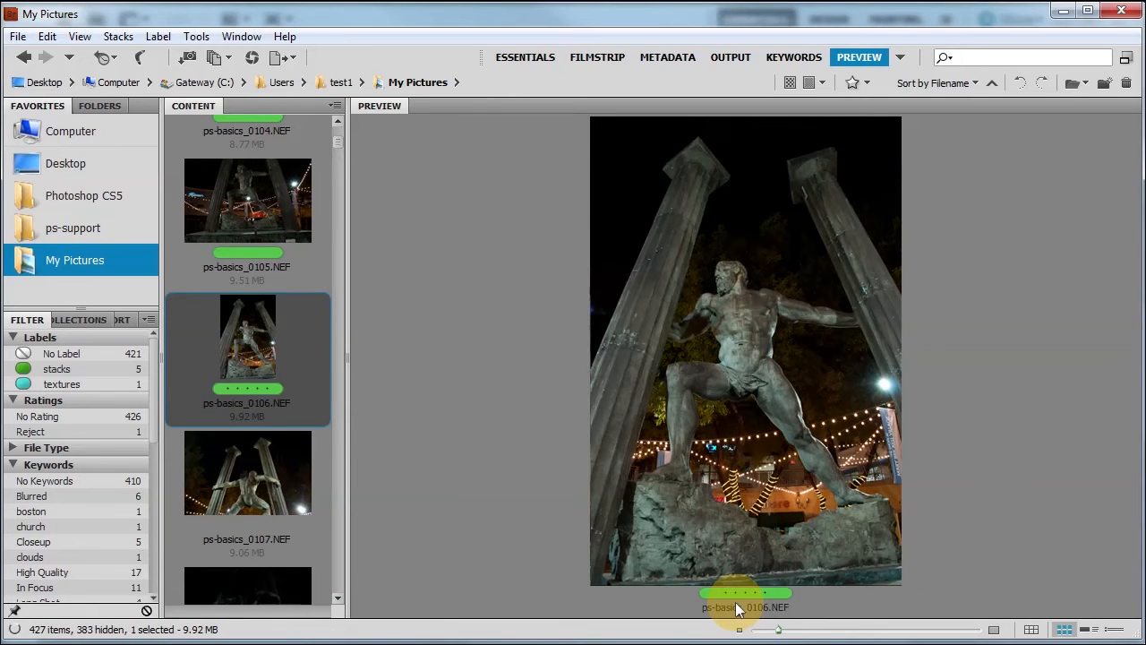
Label the rear-view statue photos ps-basics_0107.NEF to ps-basics_0110.NEF as stacks
key("Down")
key("ctrl+8")
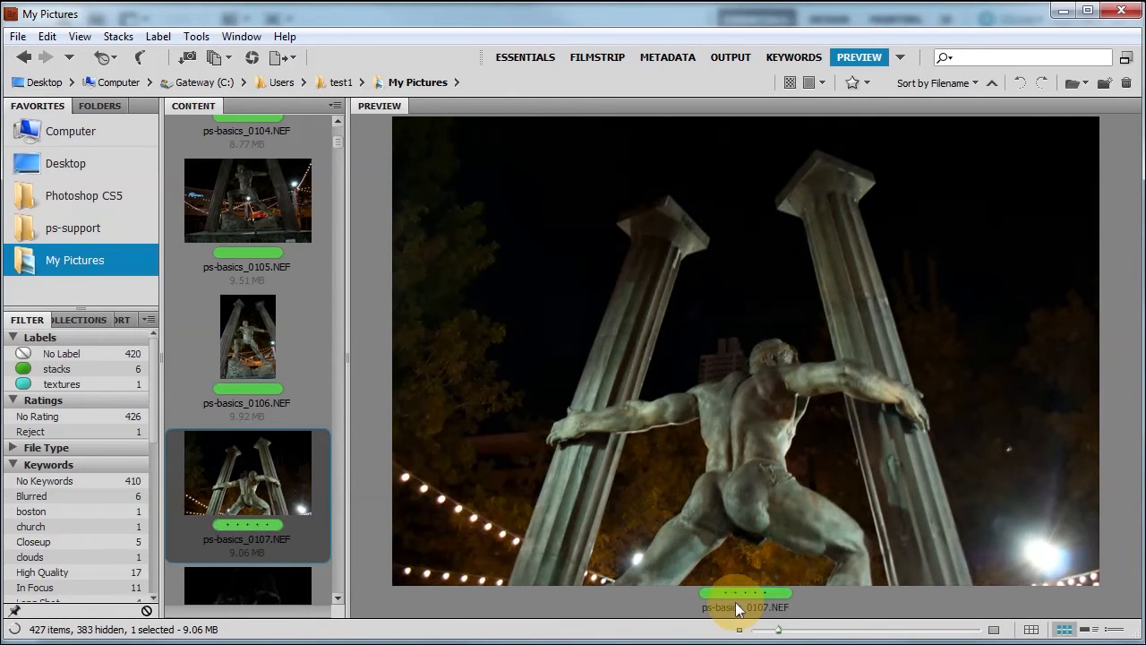
key("Down")
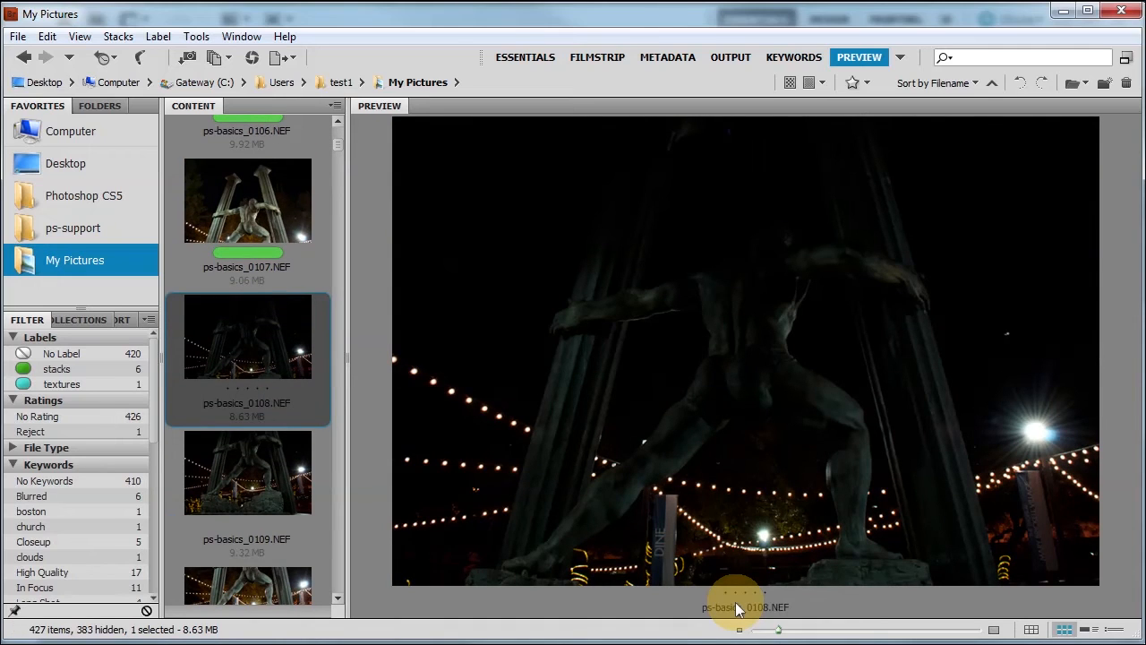
key("ctrl+8")
key("Down")
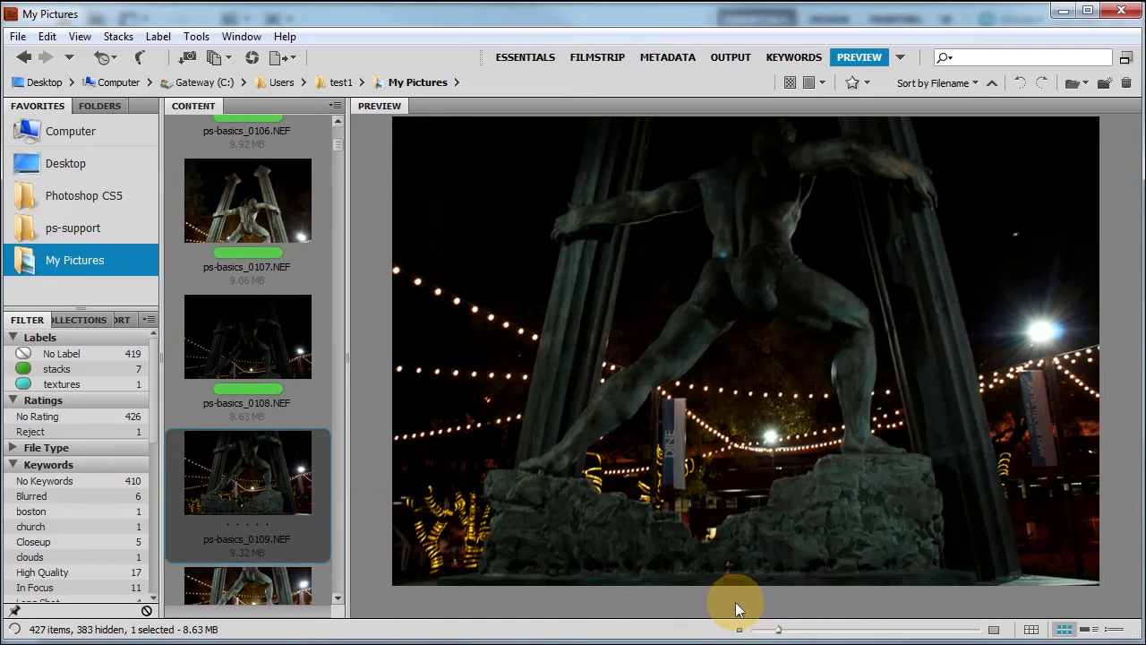
key("ctrl+8")
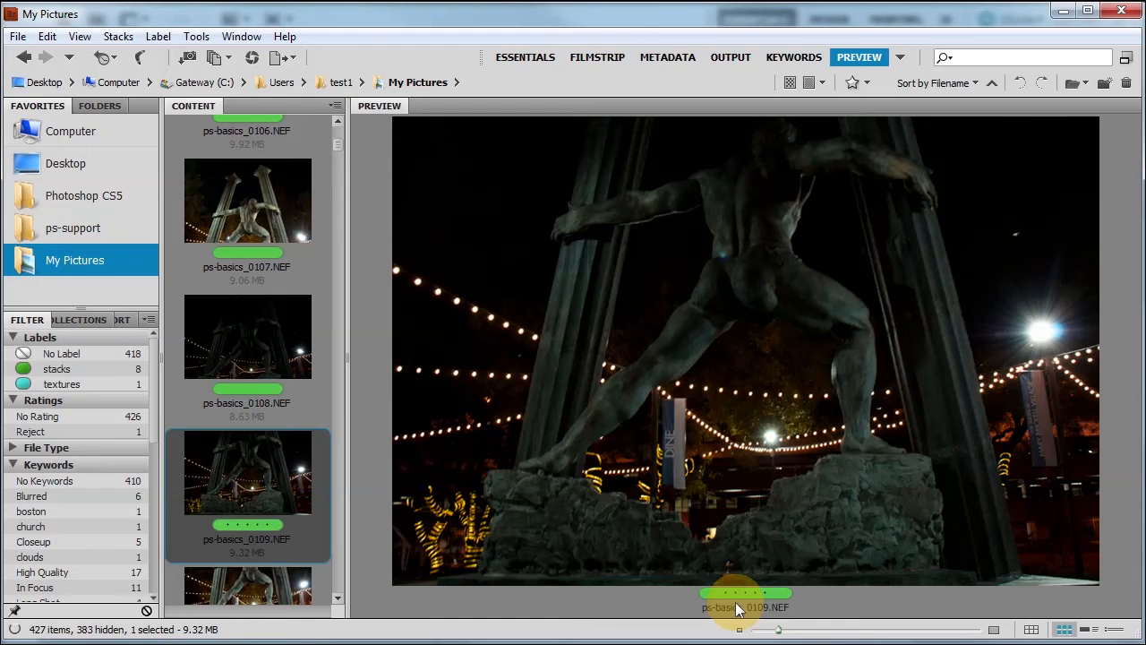
key("Down")
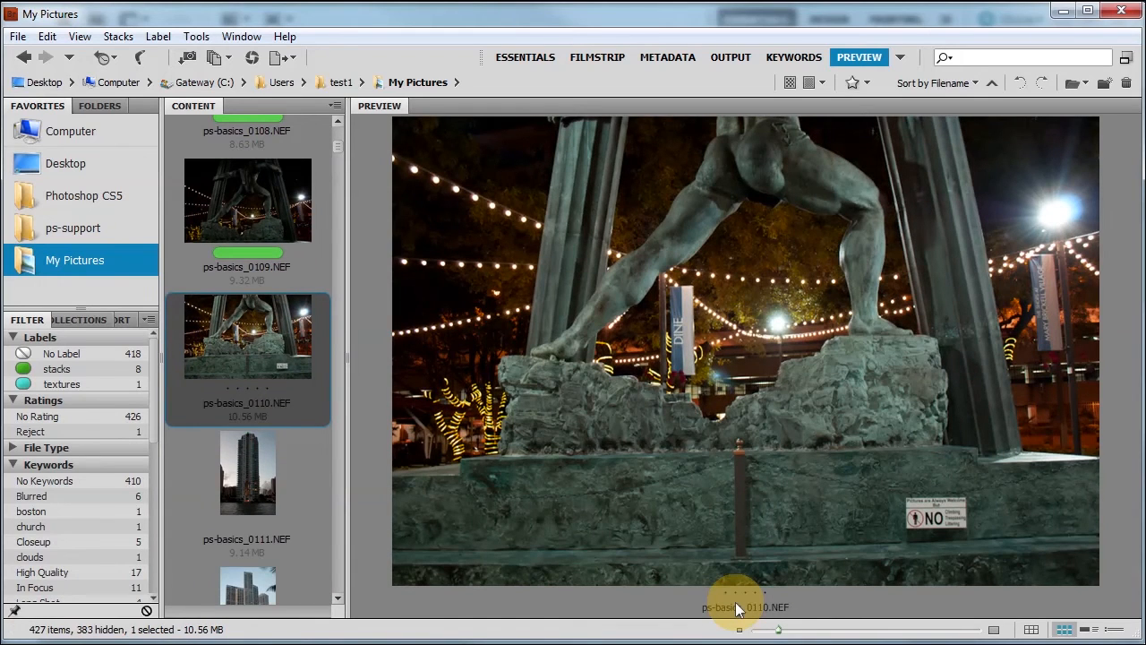
key("ctrl+8")
Mark the building photos ps-basics_0111.NEF and ps-basics_0112.NEF as Reject
key("Down")
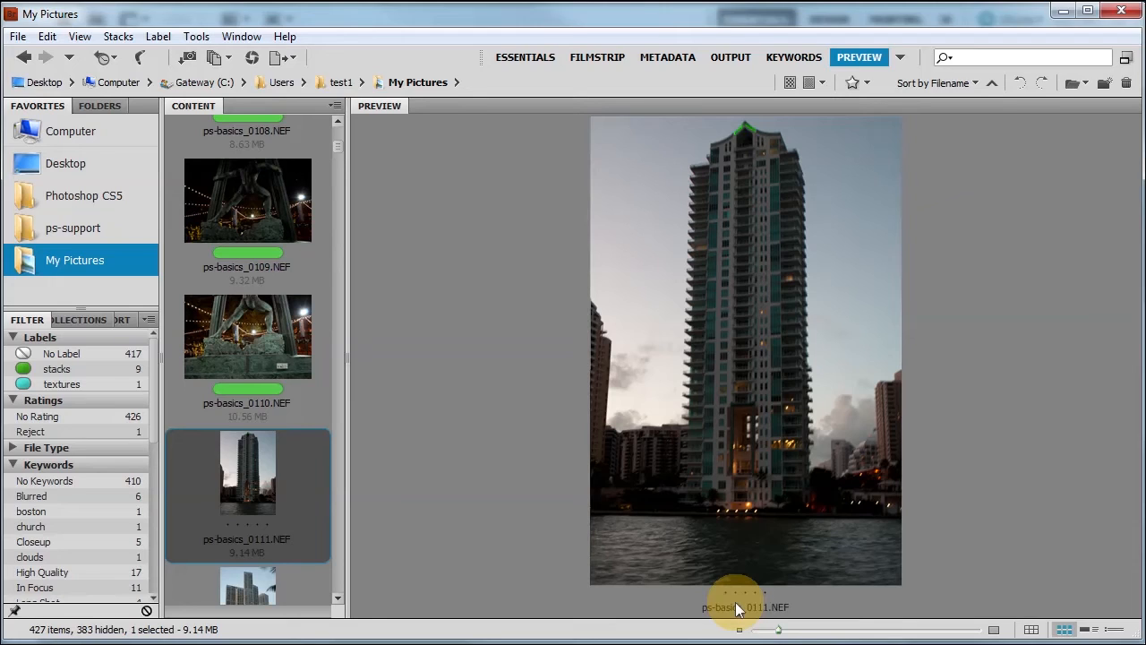
key("alt+Delete")
key("Down")
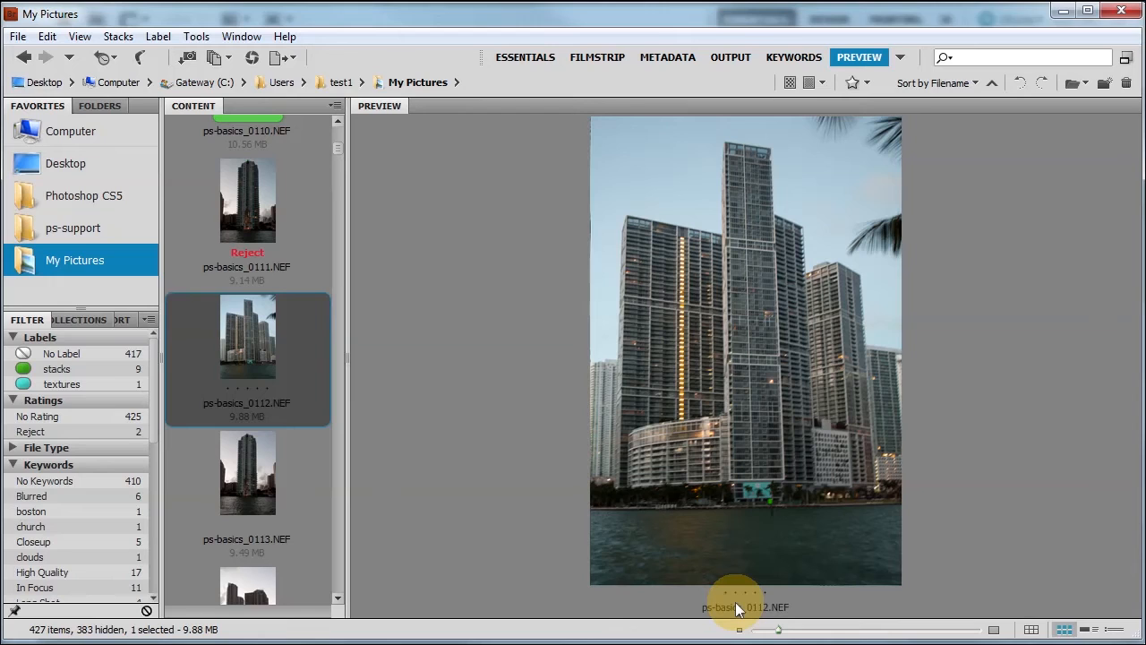
key("alt+Delete")
Rate ps-basics_0113.NEF with two stars and mark ps-basics_0114.NEF as Reject
key("Down")
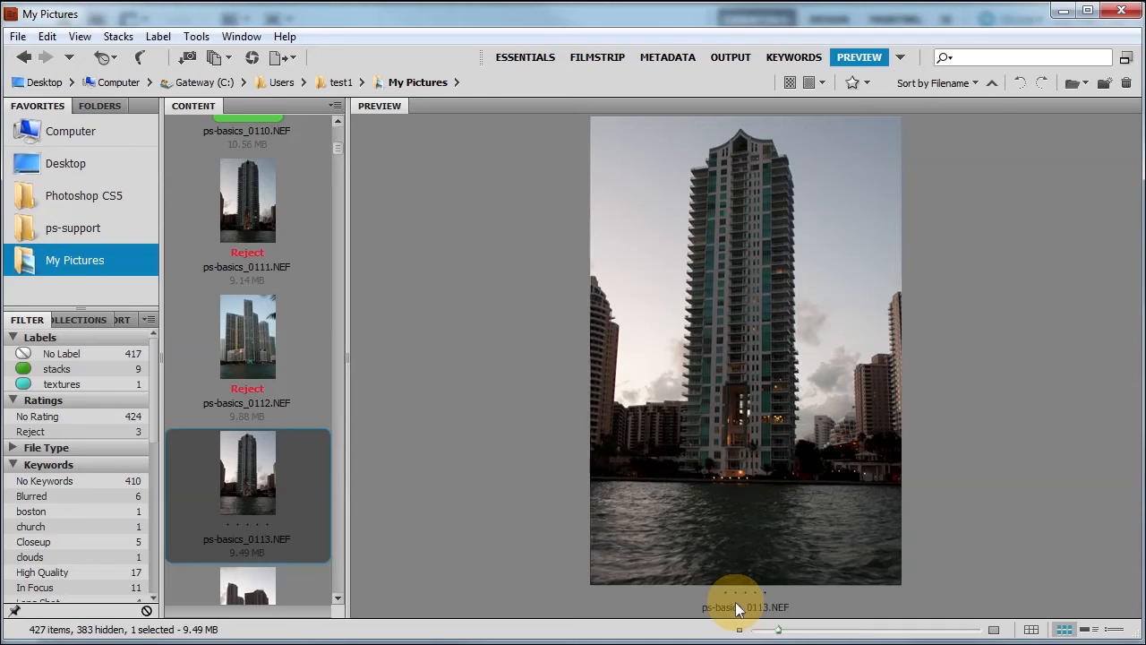
key("ctrl+2")
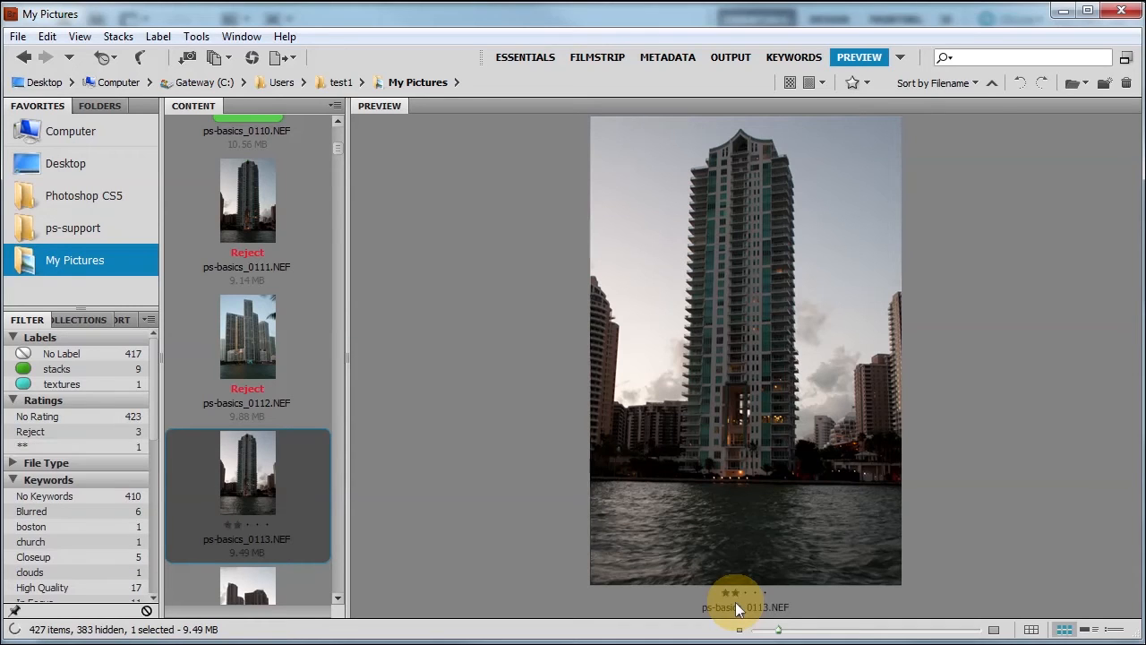
key("Right")
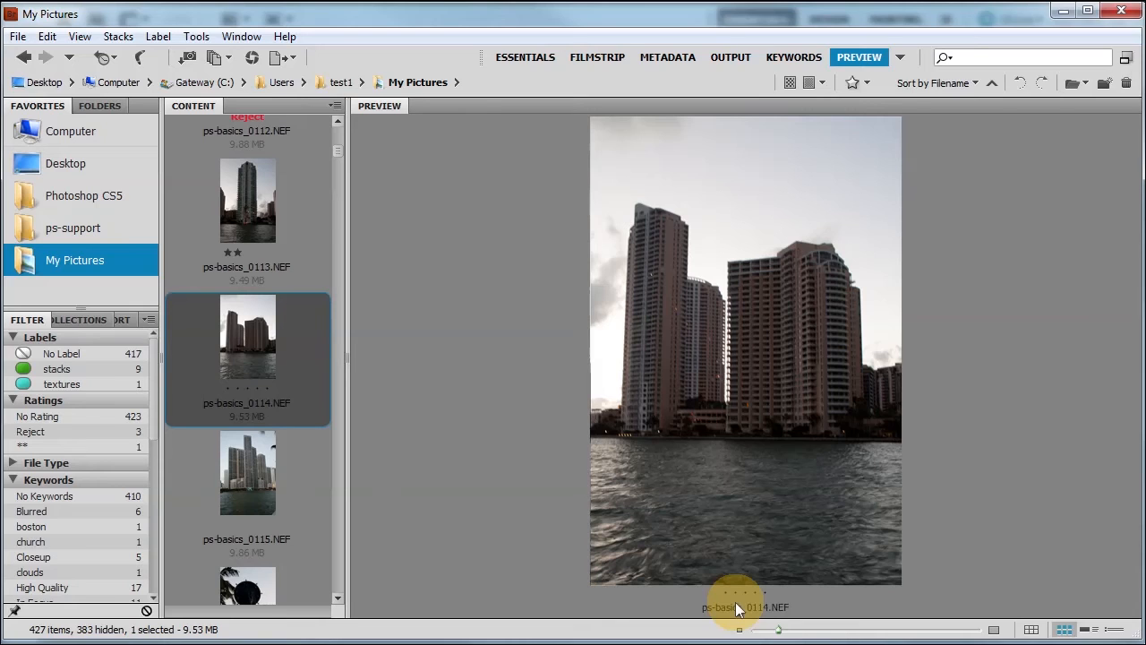
key("alt+Delete")
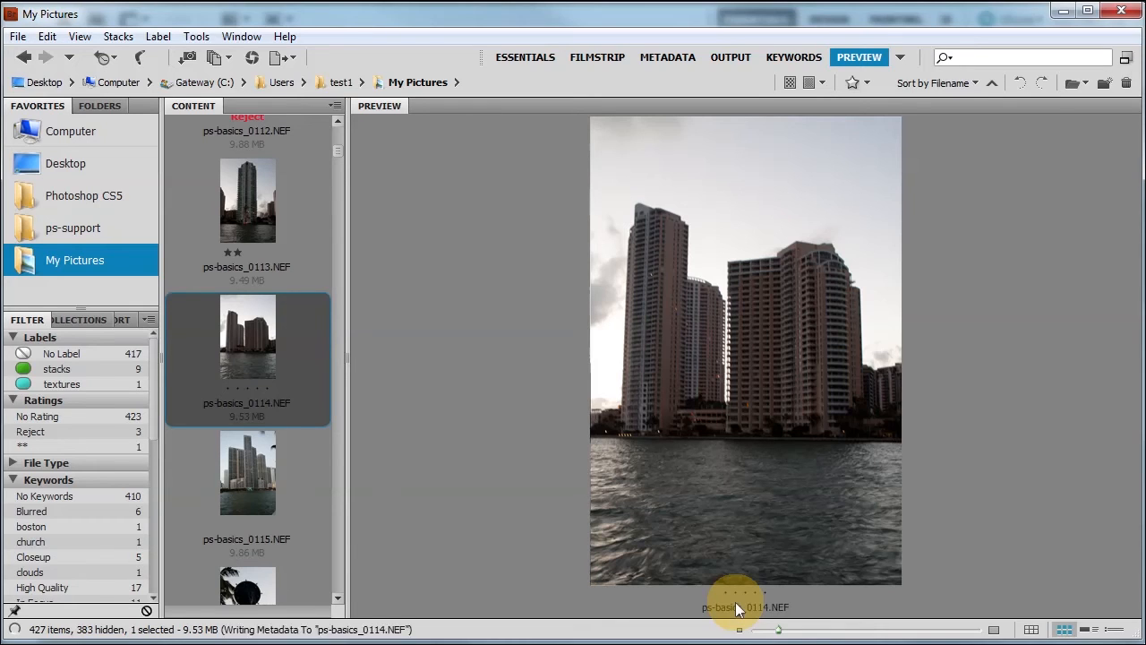
Rate ps-basics_0115.NEF with two stars and label it as buildings
key("Right")
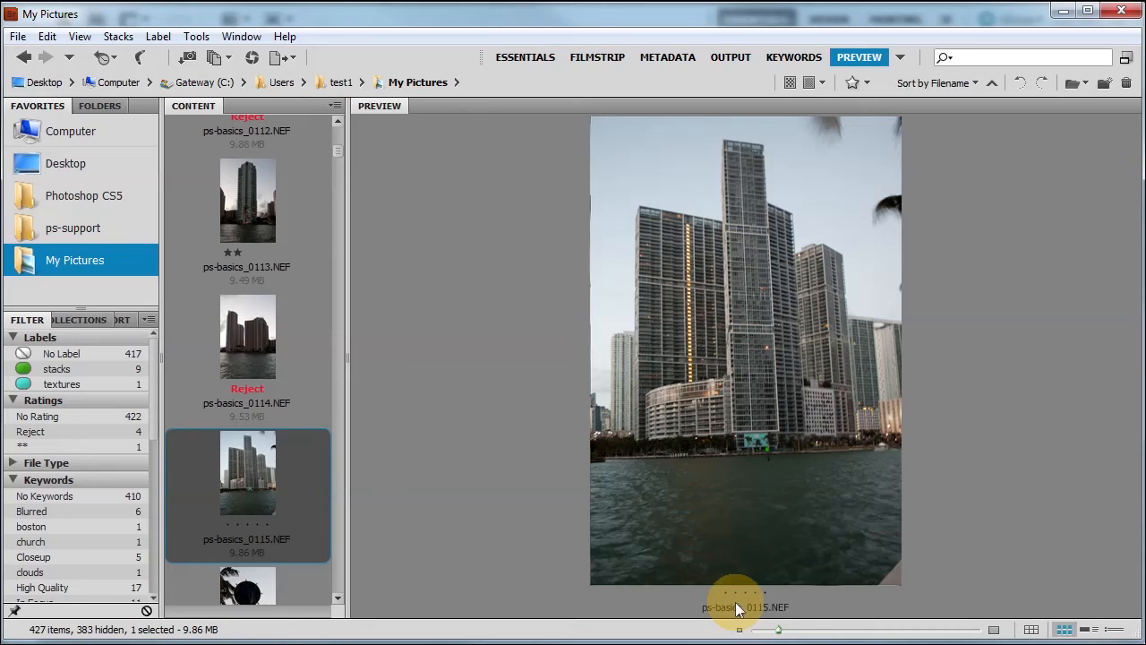
key("ctrl+2")
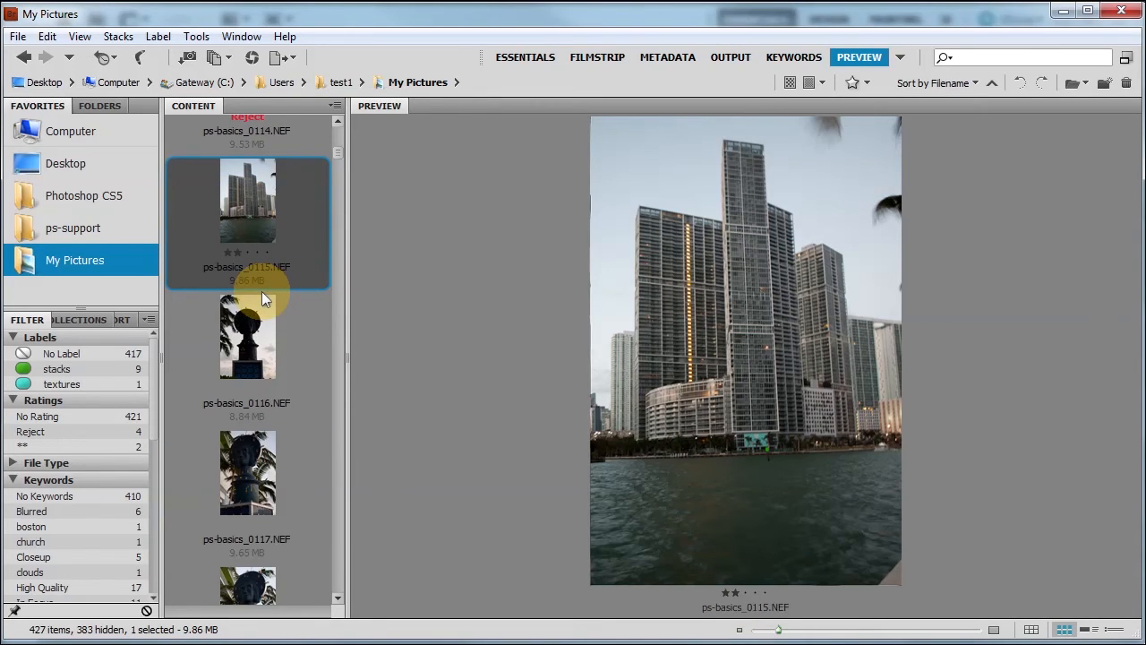
key("ctrl+6")
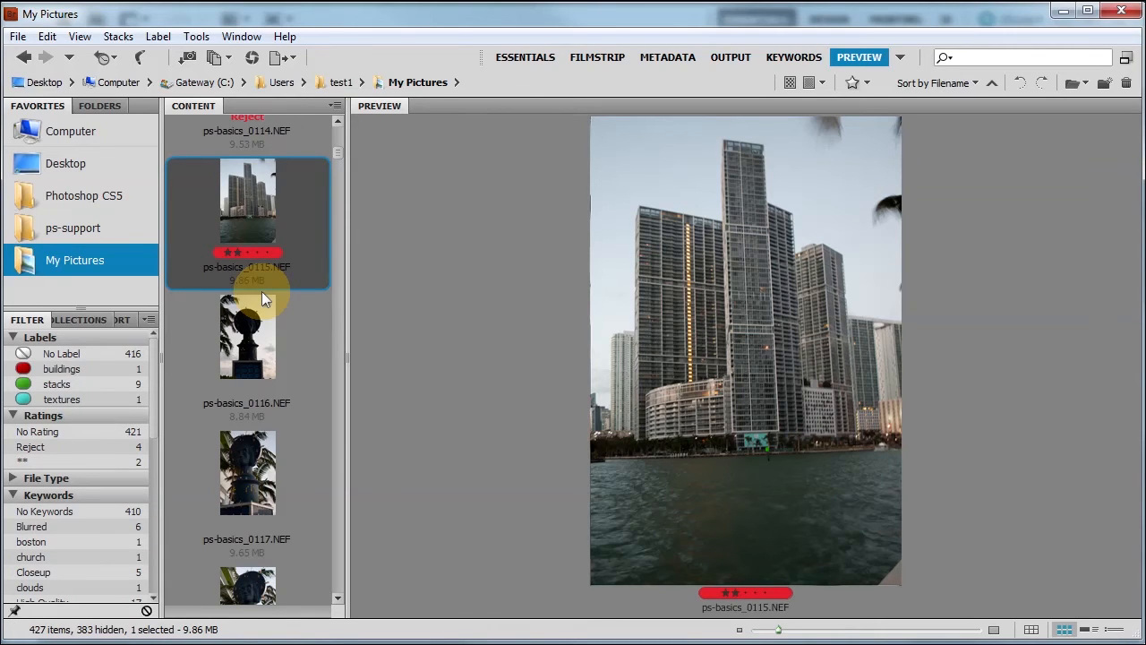
Leave the statue photos ps-basics_0116.NEF to ps-basics_0118.NEF unmarked and rate the uprooted-tree photo ps-basics_0119.NEF with one star
key("Down")
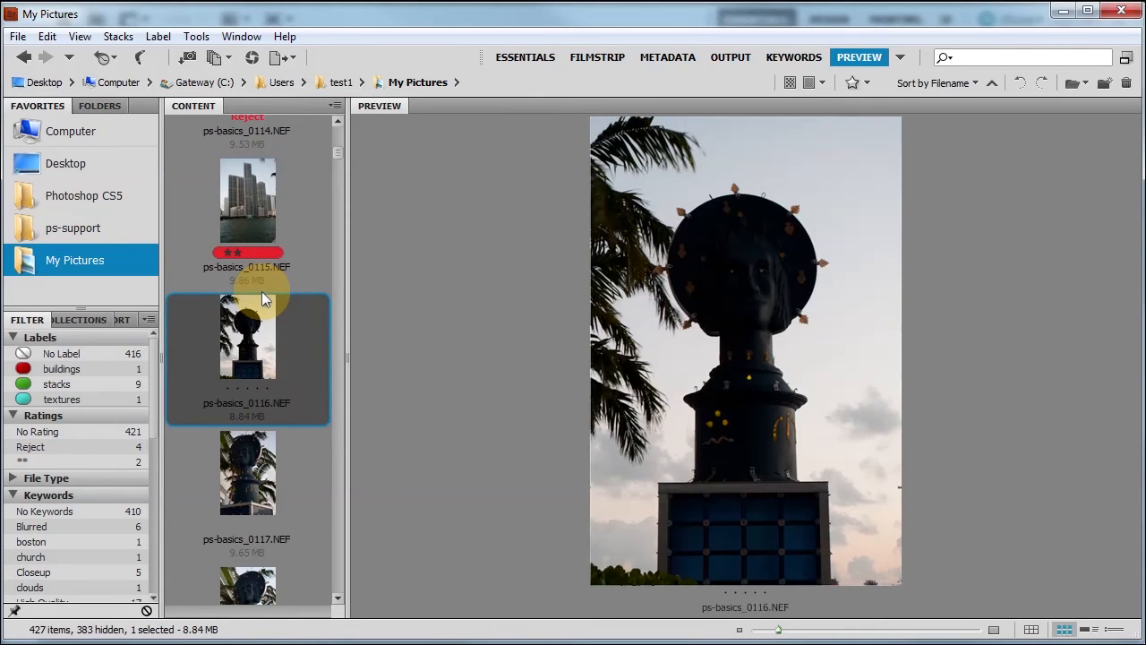
key("Down")
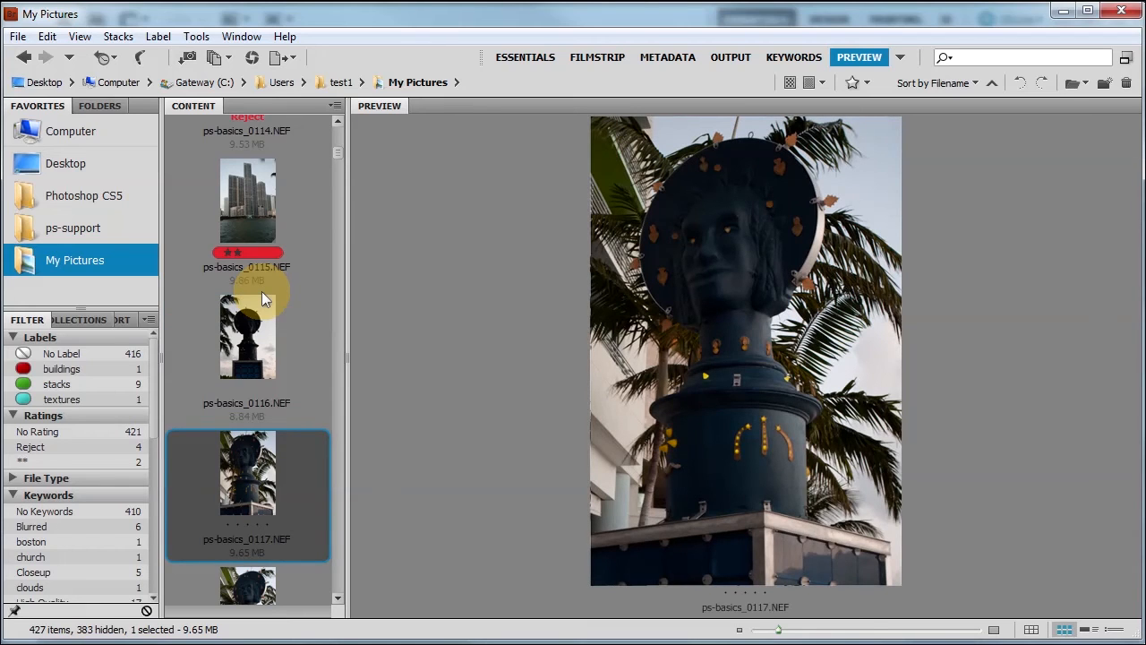
key("Down")
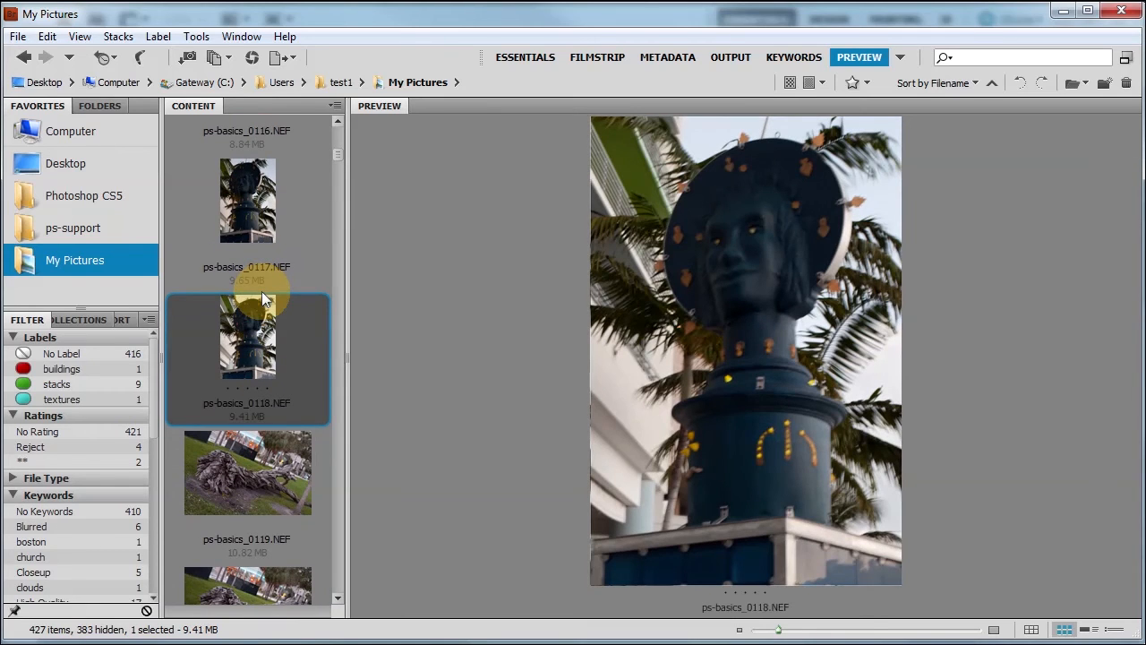
key("Down")
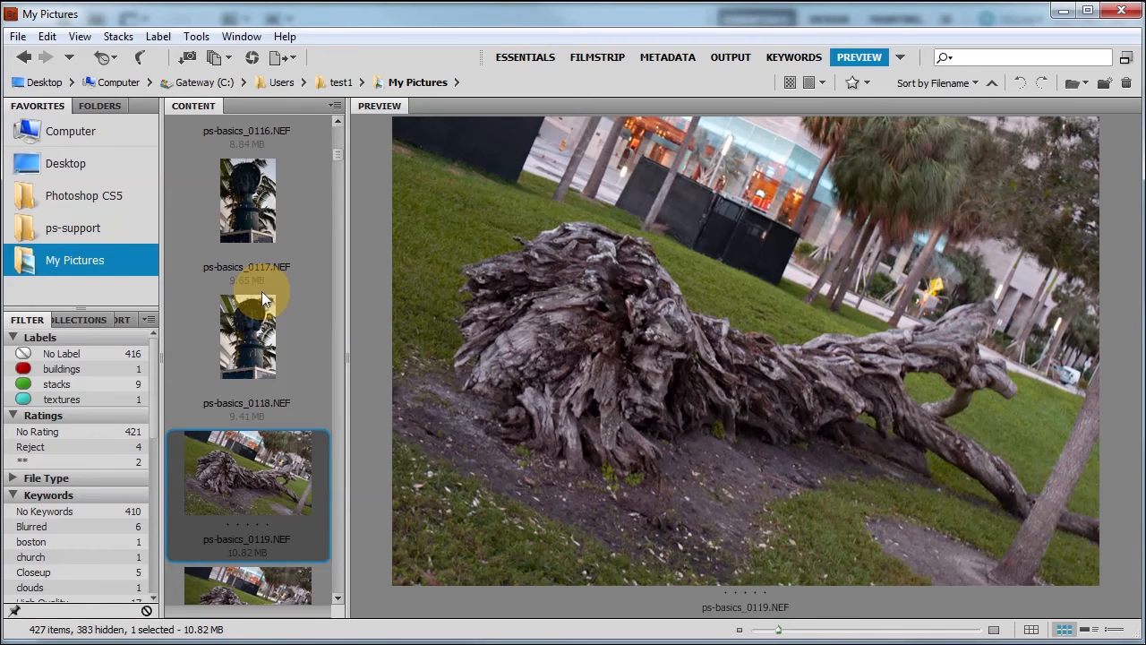
key("ctrl+1")
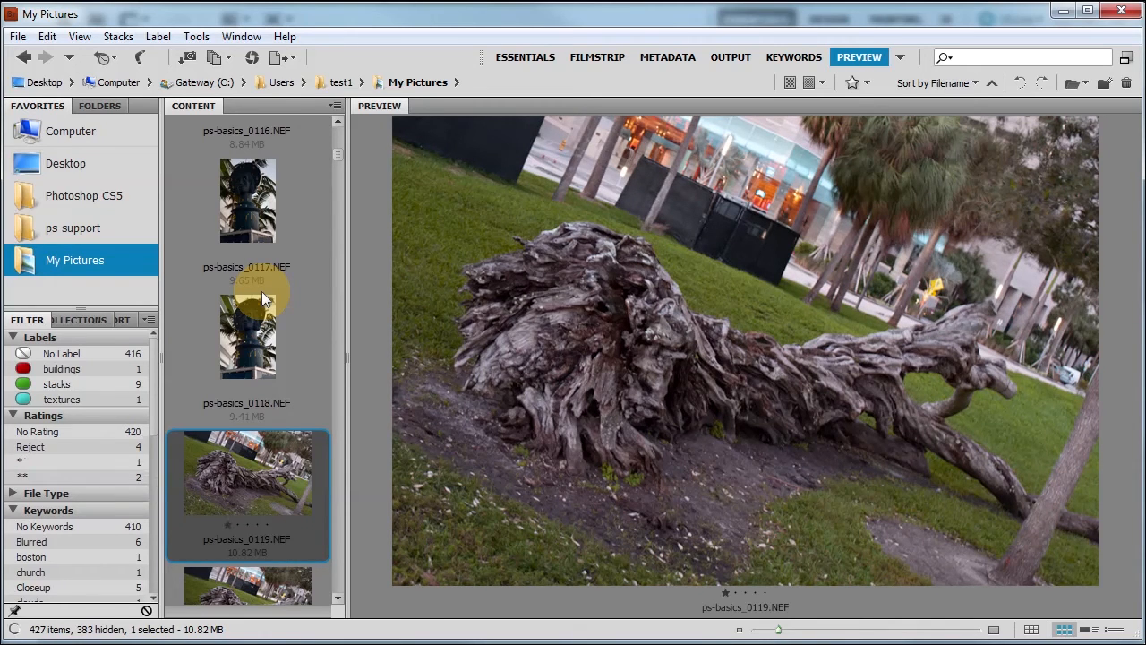
Mark the second uprooted-tree photo ps-basics_0120.NEF and the building photo ps-basics_0121.NEF as Reject
key("Down")
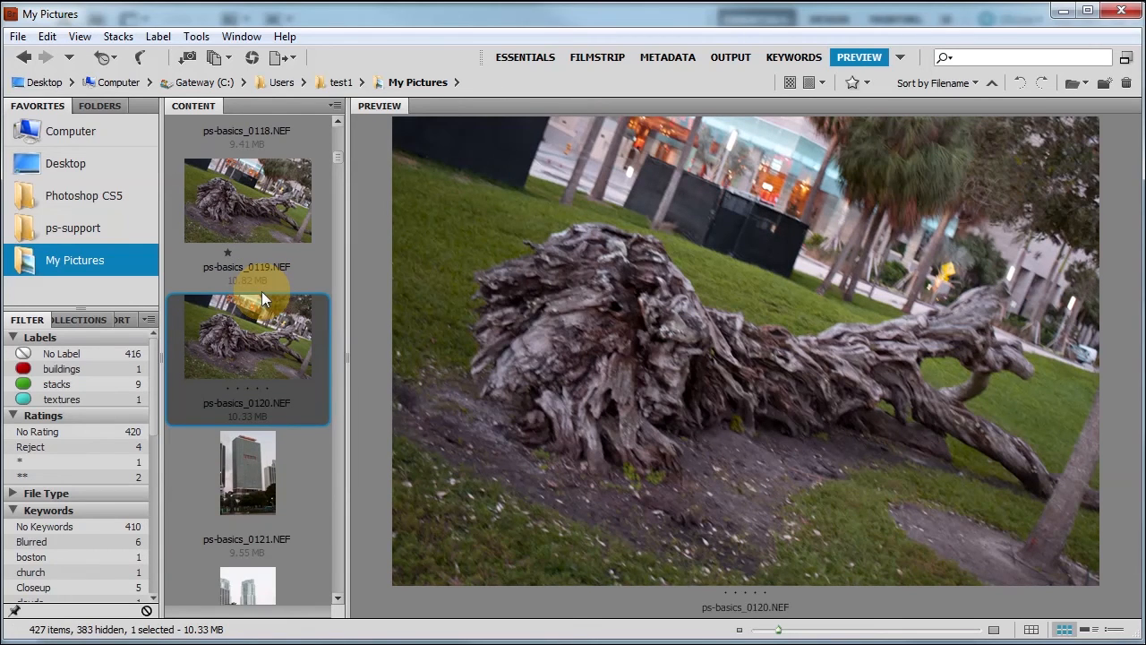
key("alt+Delete")
key("Down")
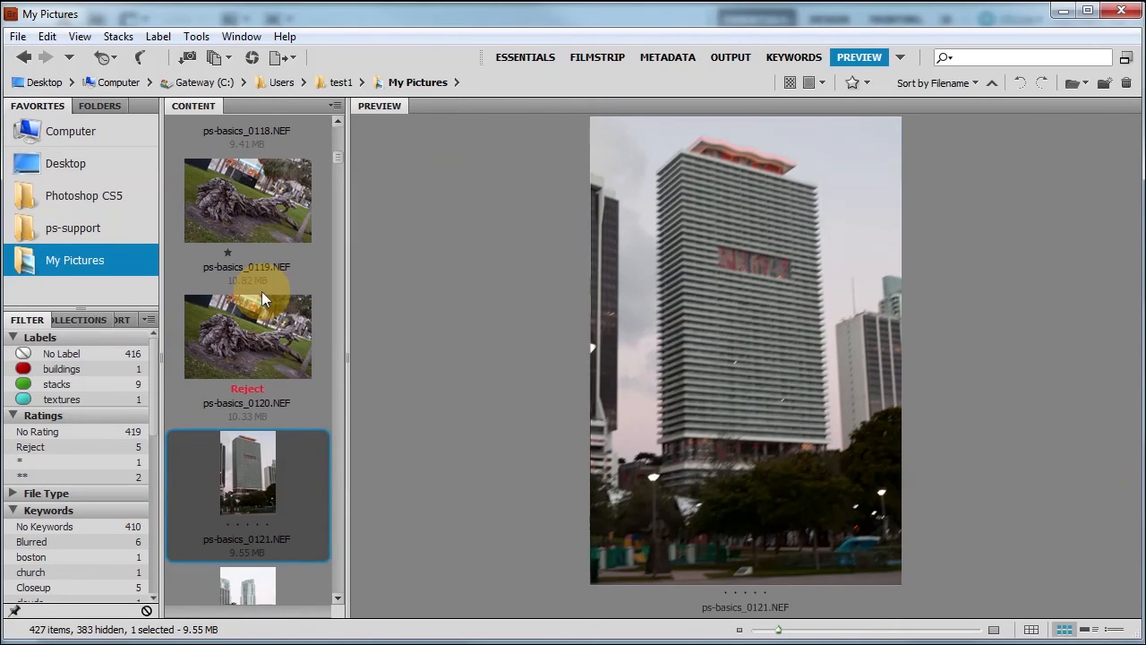
key("alt+Delete")
Rate the photo of towers behind trees, ps-basics_0122.NEF, with two stars and label it as buildings
key("Down")
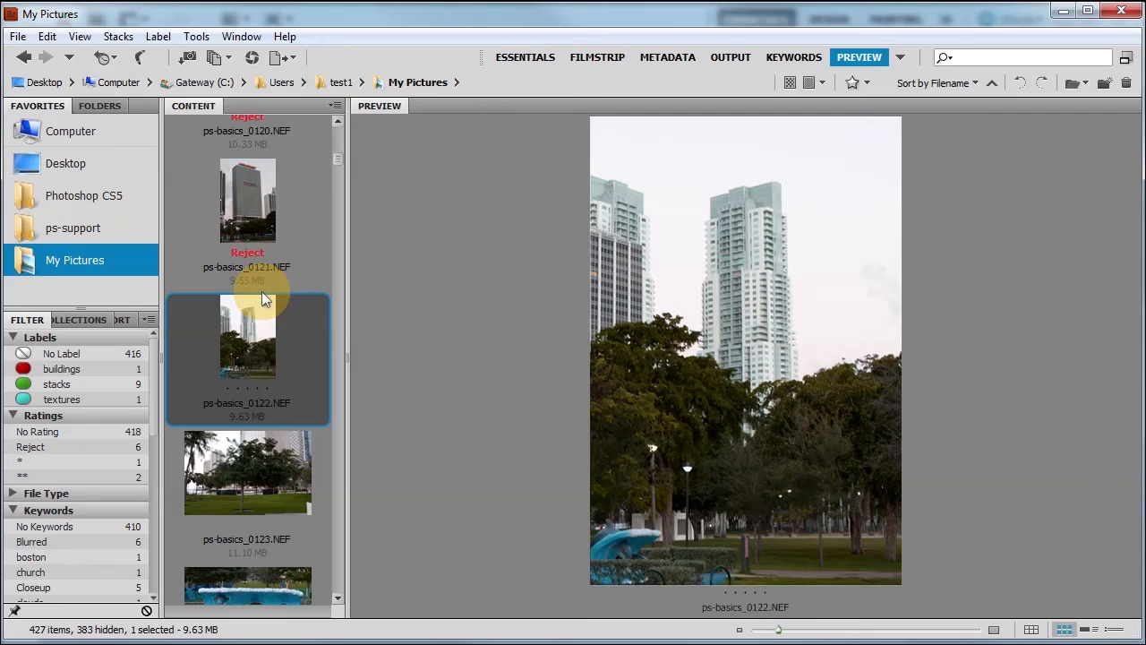
key("ctrl+2")
key("ctrl+6")
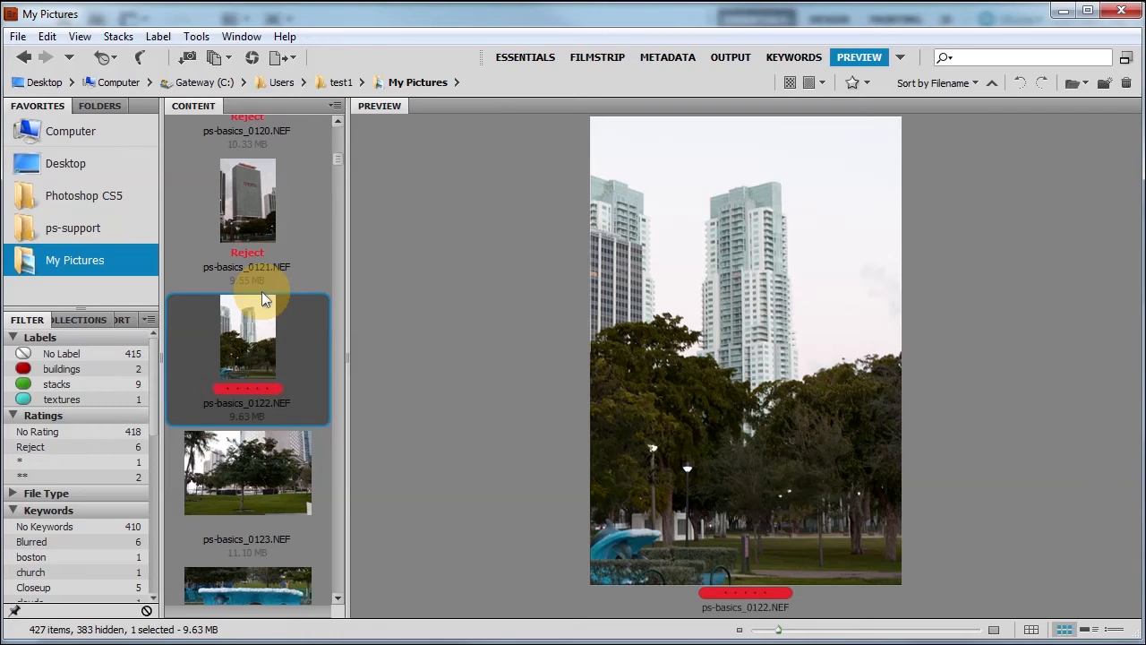
Rate the tree photo ps-basics_0123.NEF with two stars and the sea-animal wall photo ps-basics_0124.NEF with three stars
key("Down")
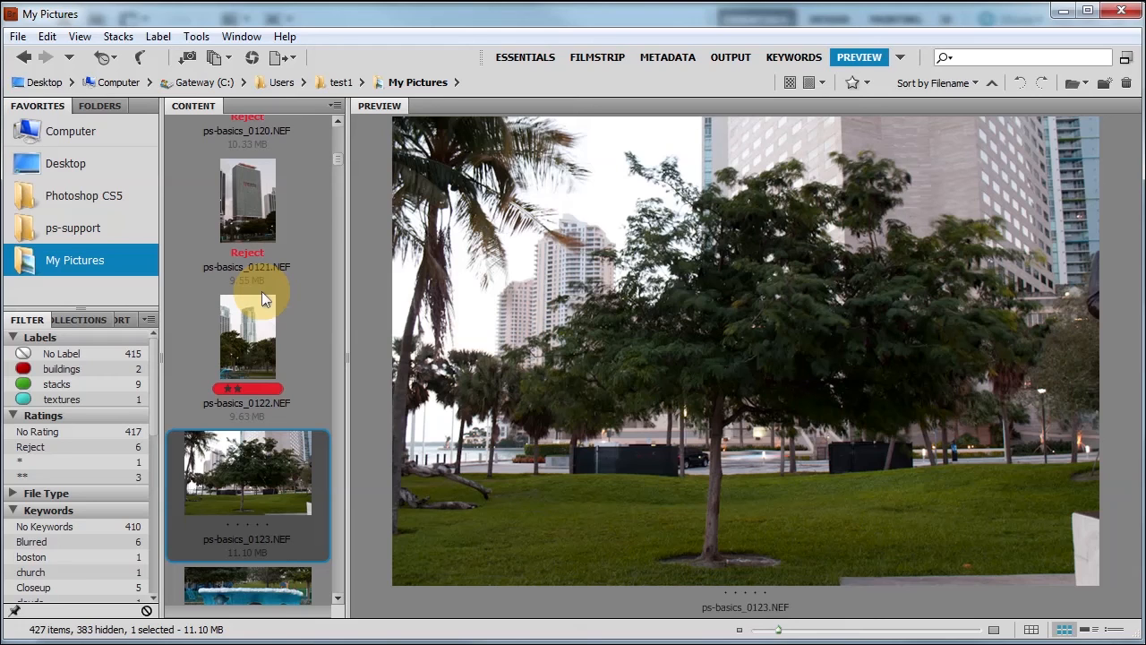
key("ctrl+2")
key("Down")
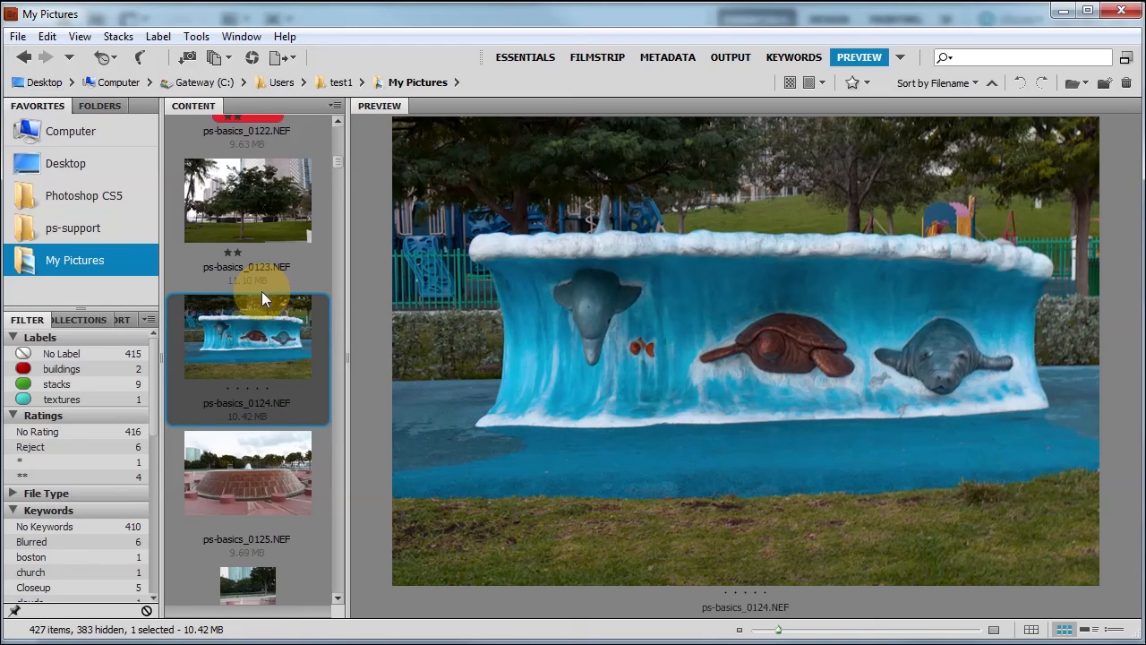
key("ctrl+3")
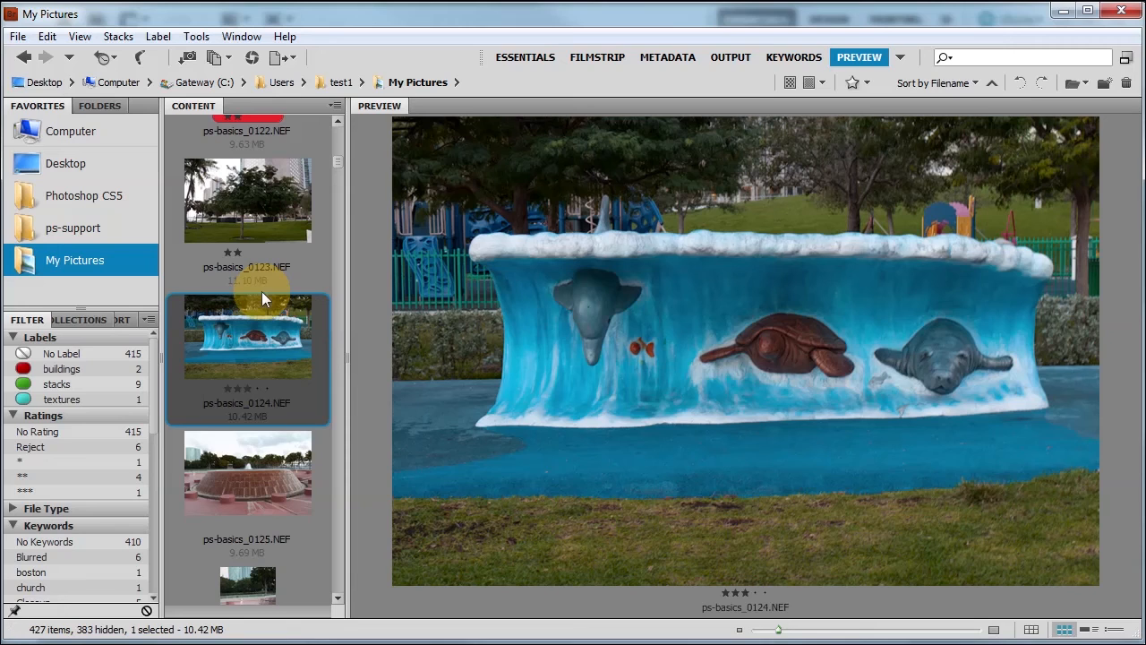
Label the fountain photos ps-basics_0125.NEF to ps-basics_0137.NEF as stacks
key("Down")
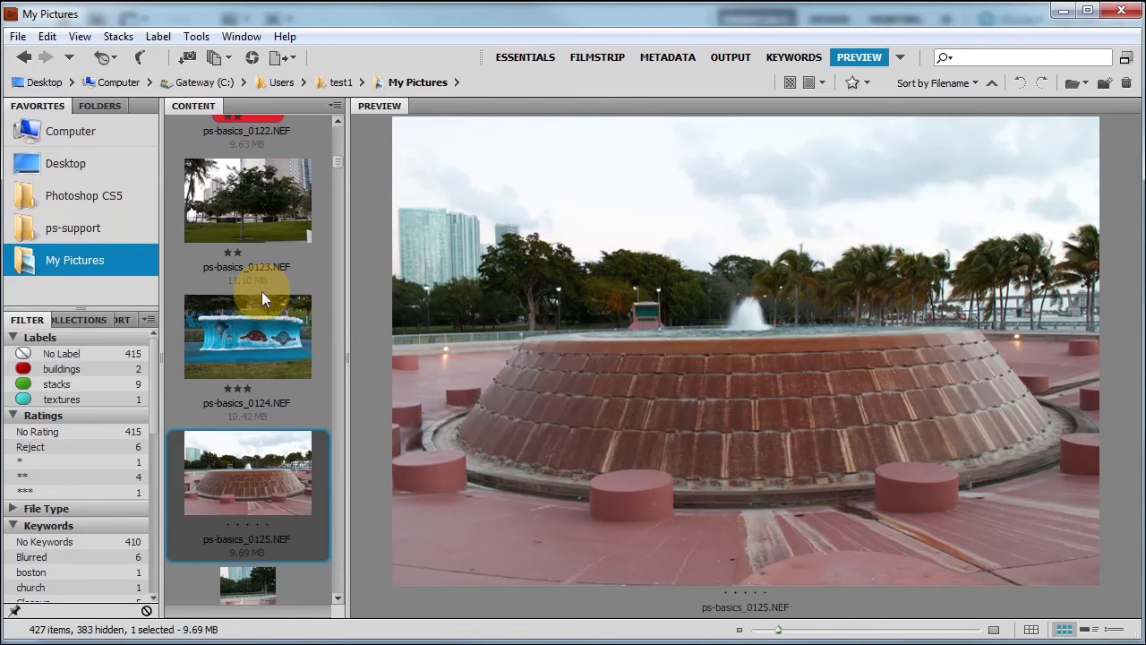
key("ctrl+8")
key("Down")
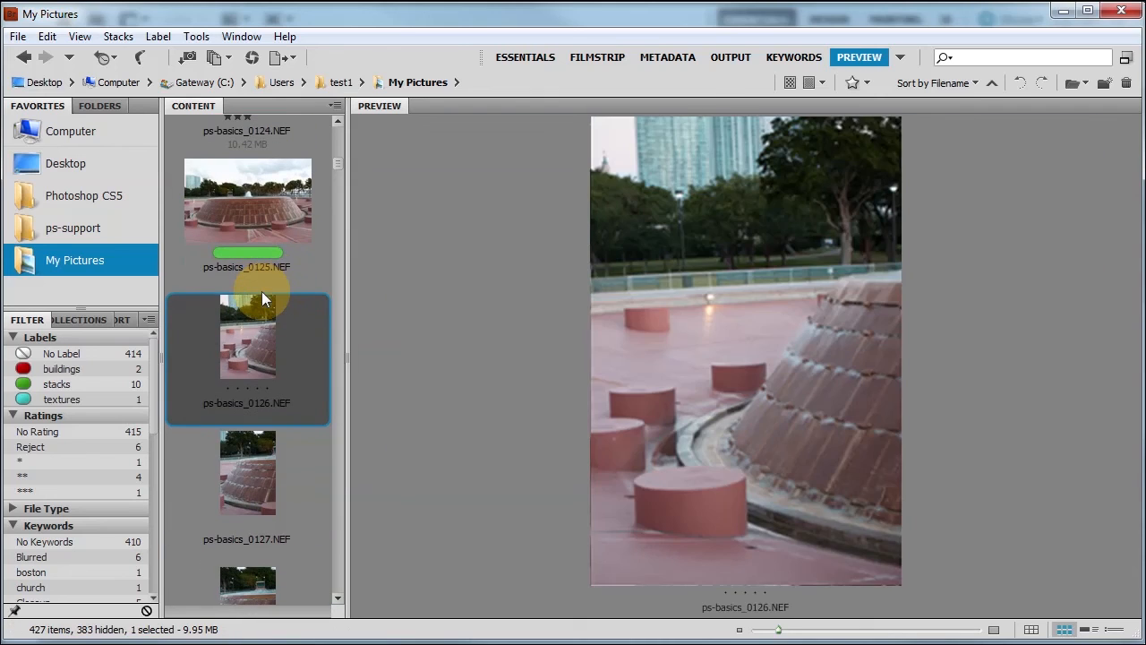
key("ctrl+8")
key("Down")
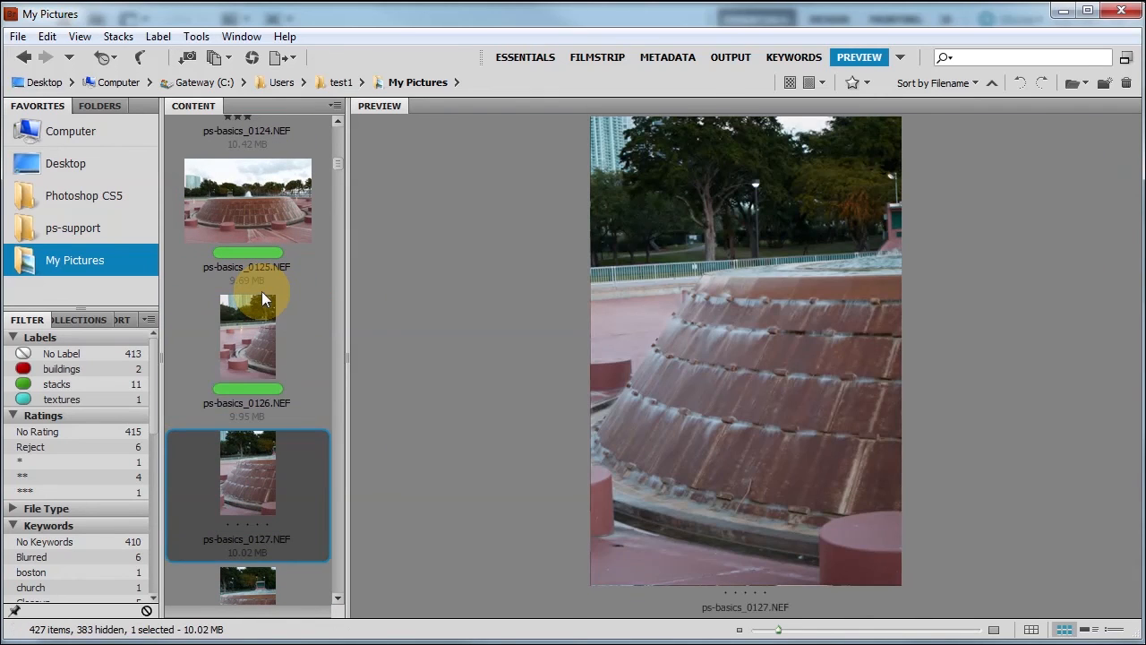
key("ctrl+8")
key("Down")
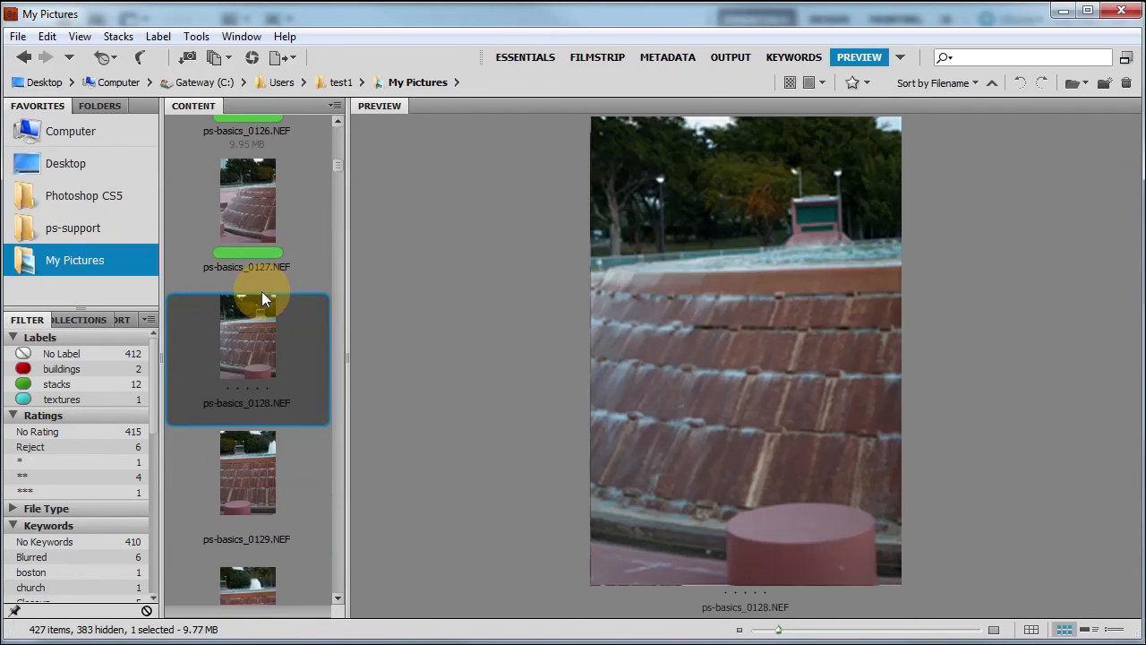
key("ctrl+8")
key("Down")
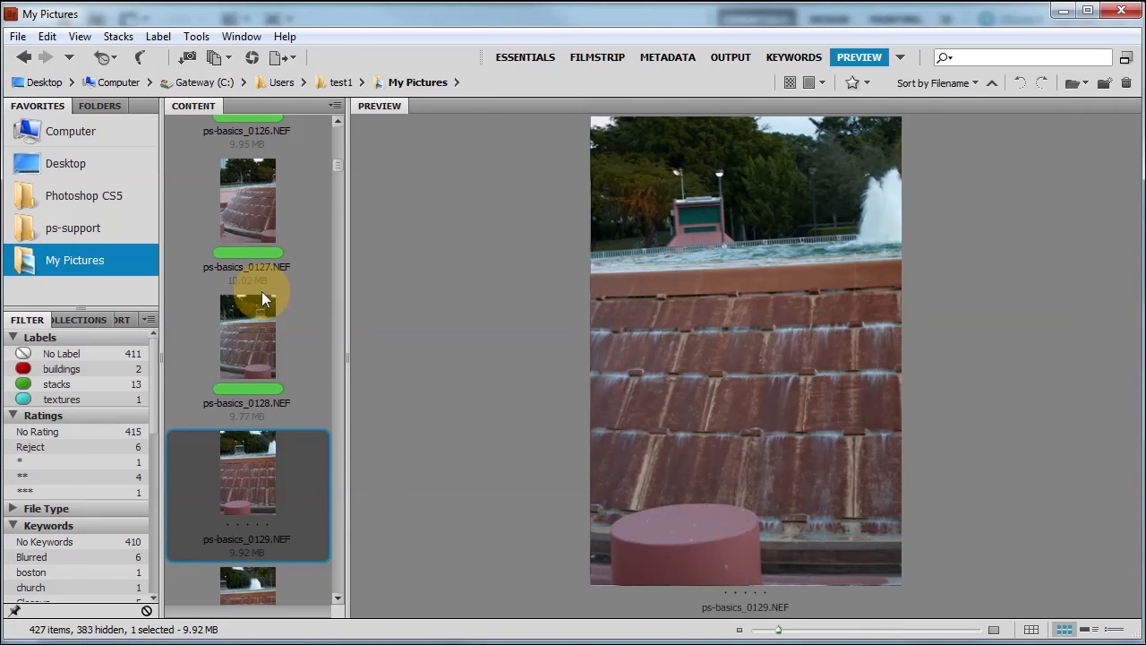
key("ctrl+8")
key("Down")
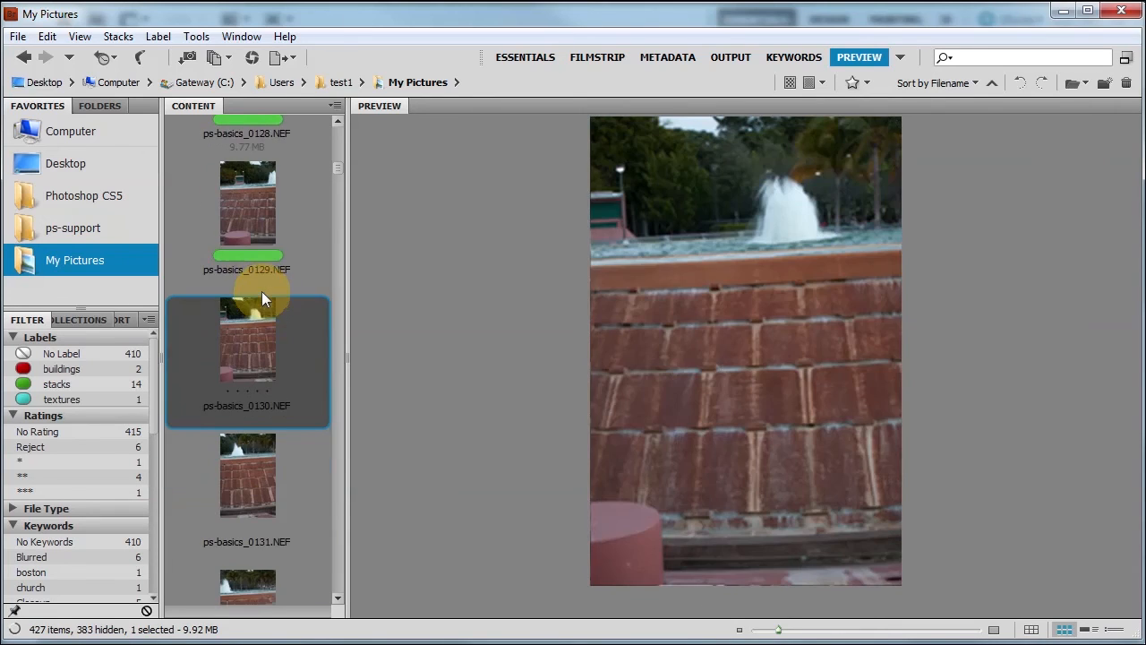
key("ctrl+8")
key("Down")
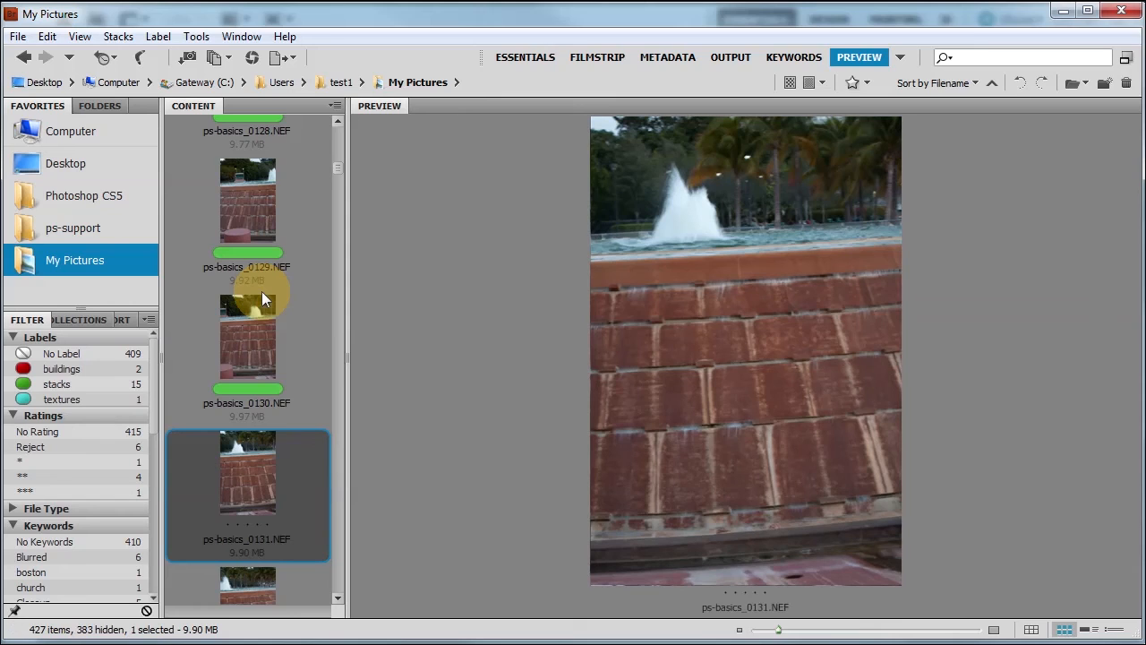
key("ctrl+8")
key("Down")
key("ctrl+8")
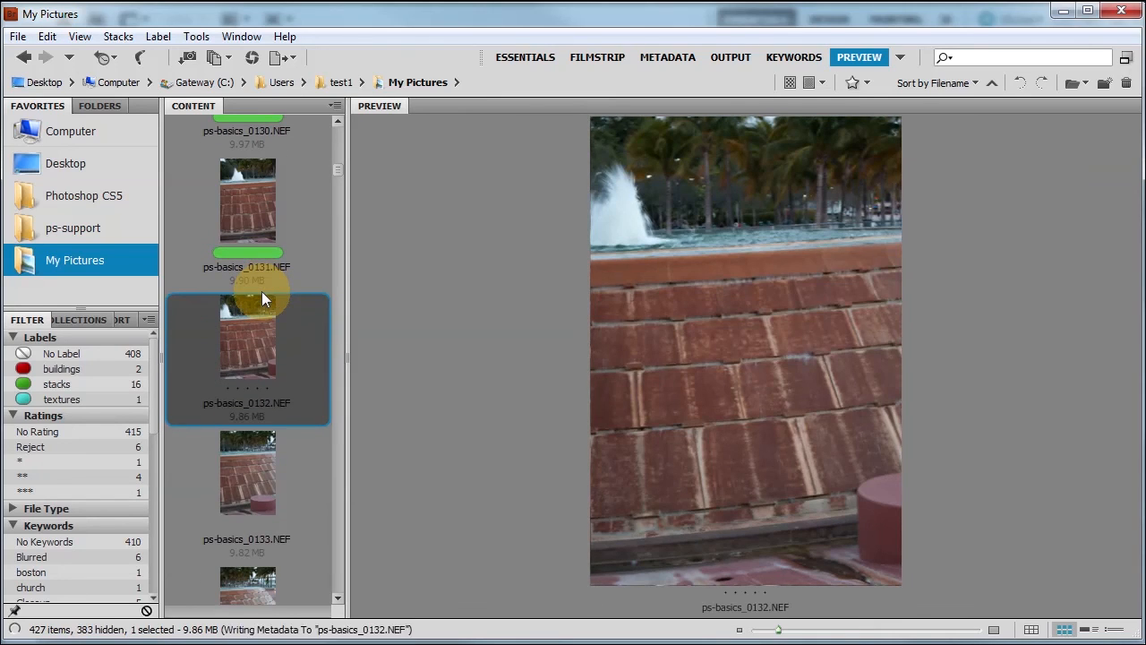
key("Down")
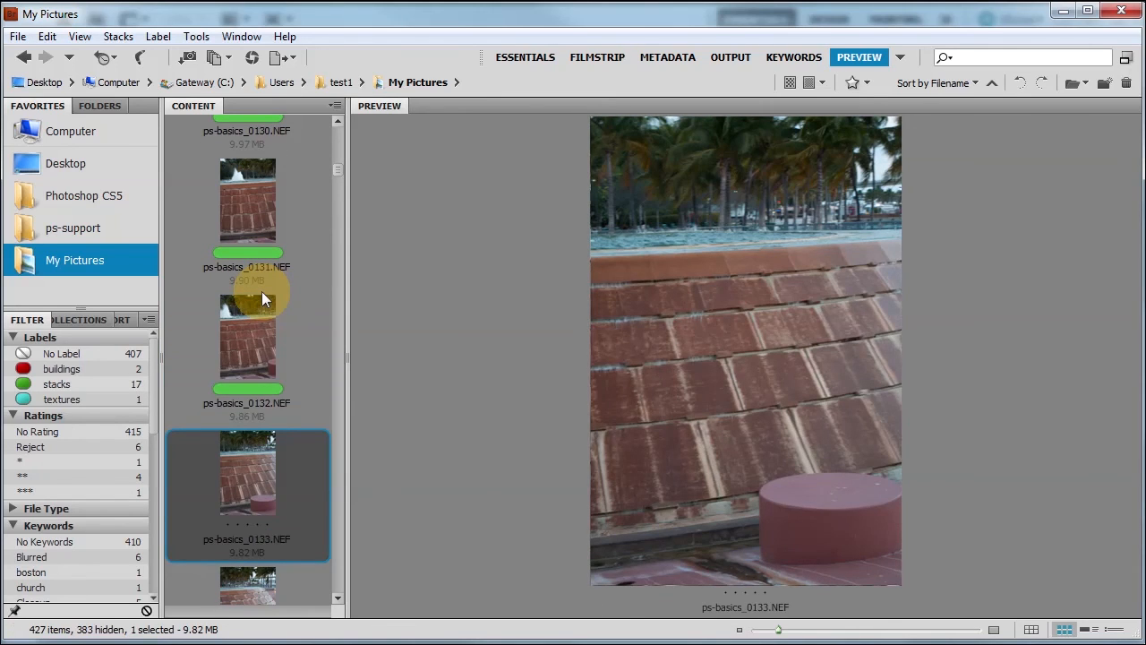
key("ctrl+8")
key("Down")
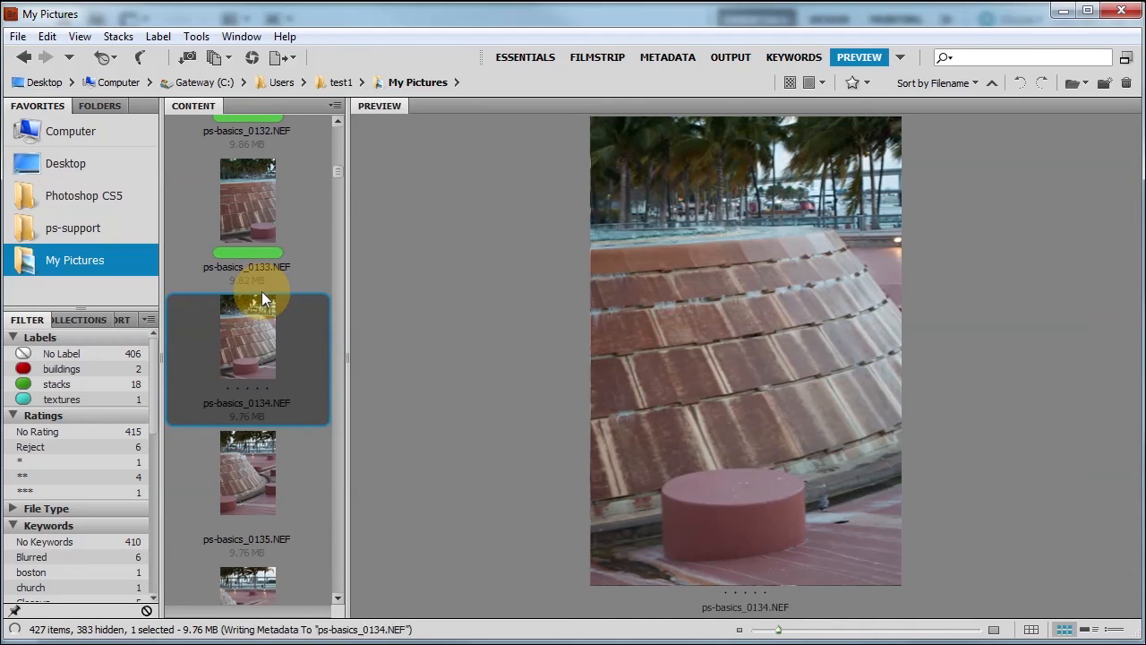
key("ctrl+8")
key("Down")
key("ctrl+8")
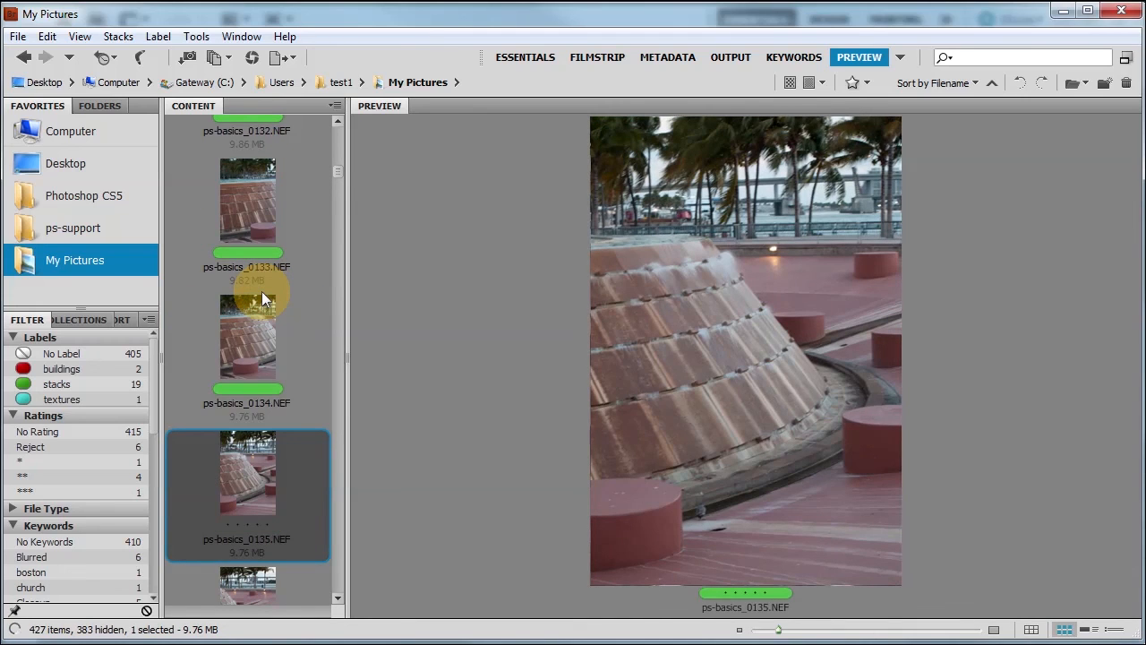
key("Down")
key("ctrl+8")
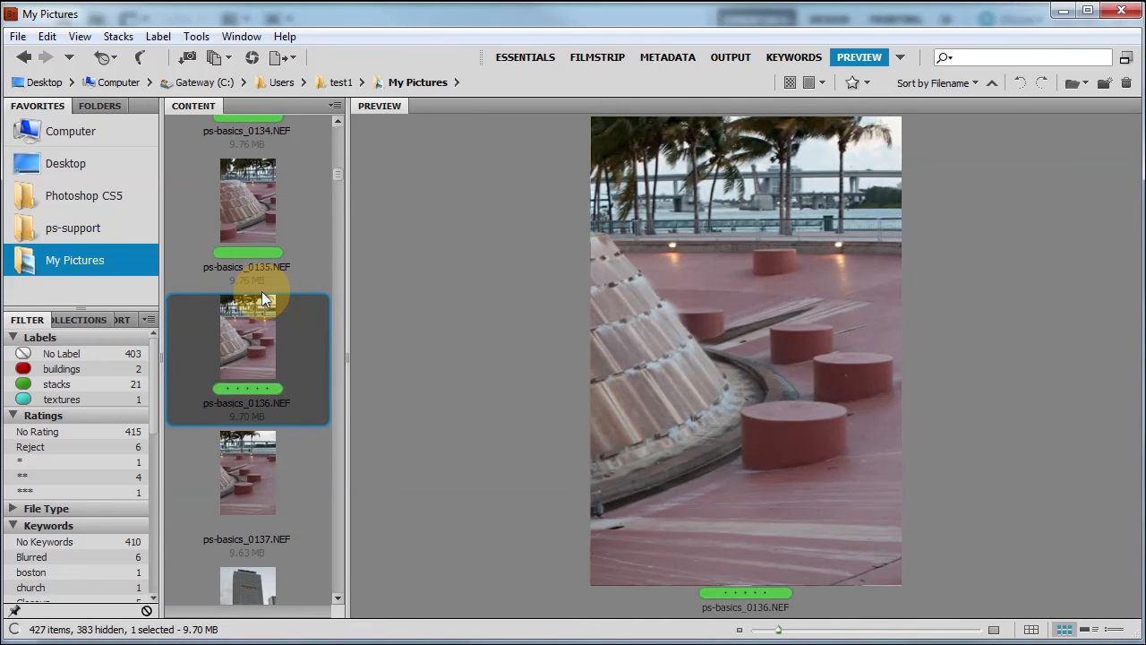
key("Down")
key("ctrl+8")
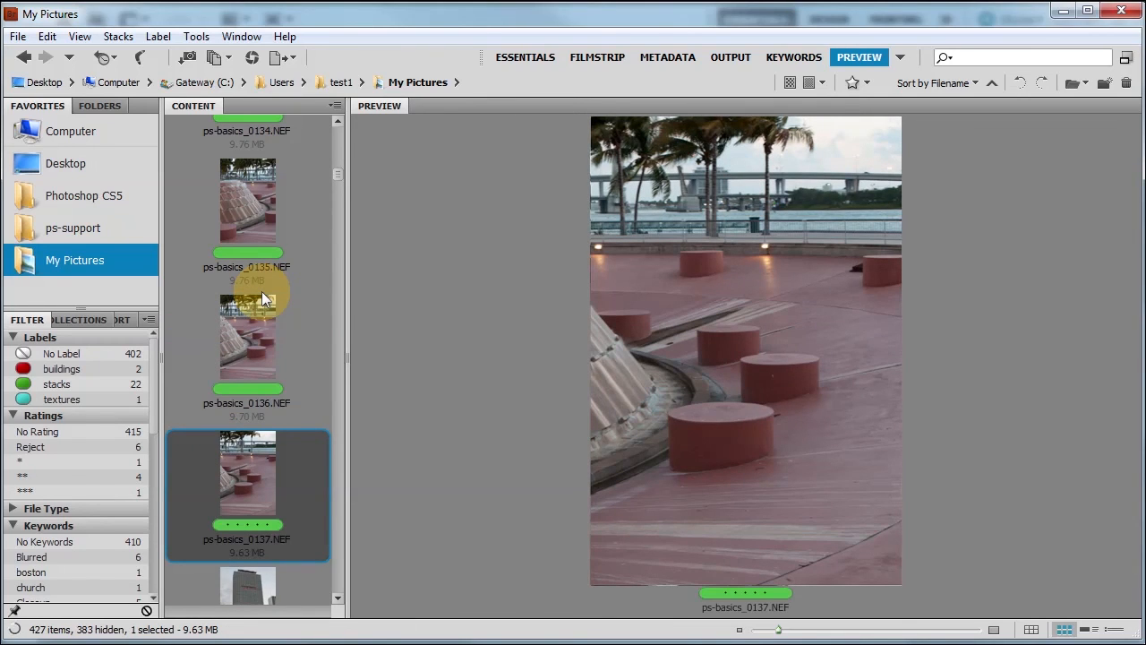
Label the high-rise photo ps-basics_0138.NEF as buildings
key("Down")
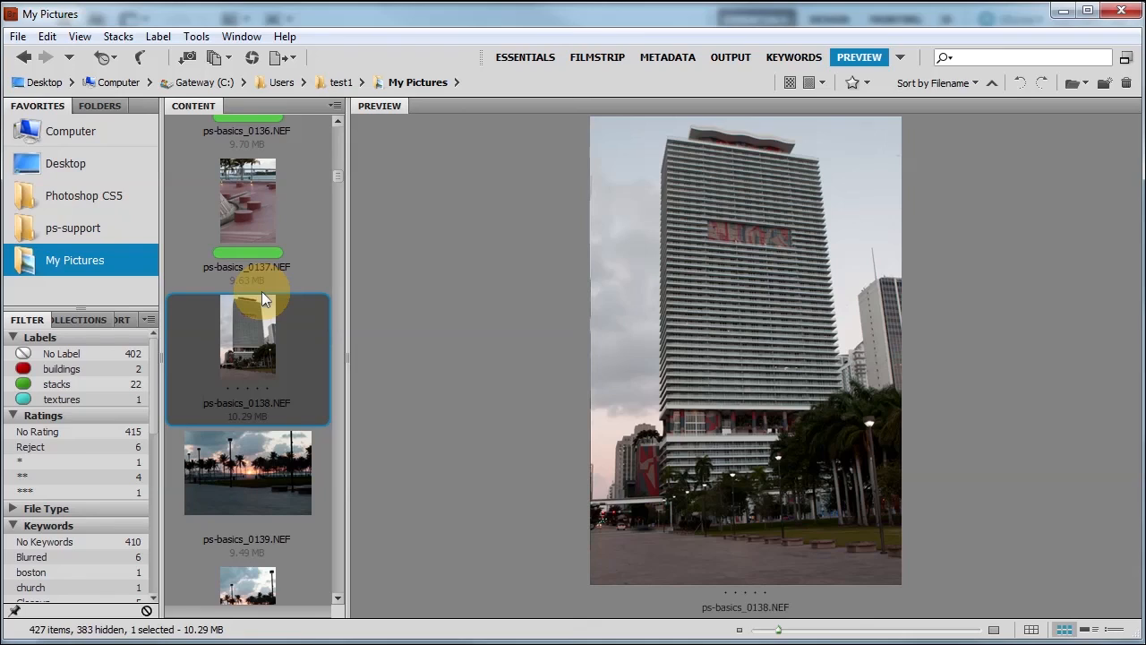
key("ctrl+6")
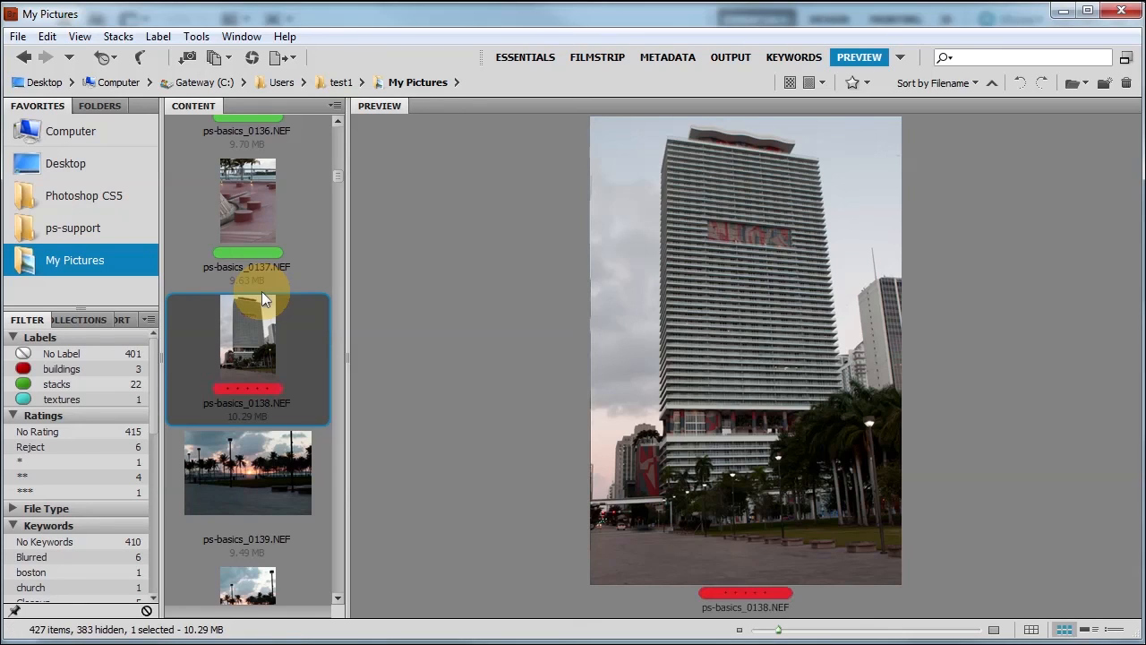